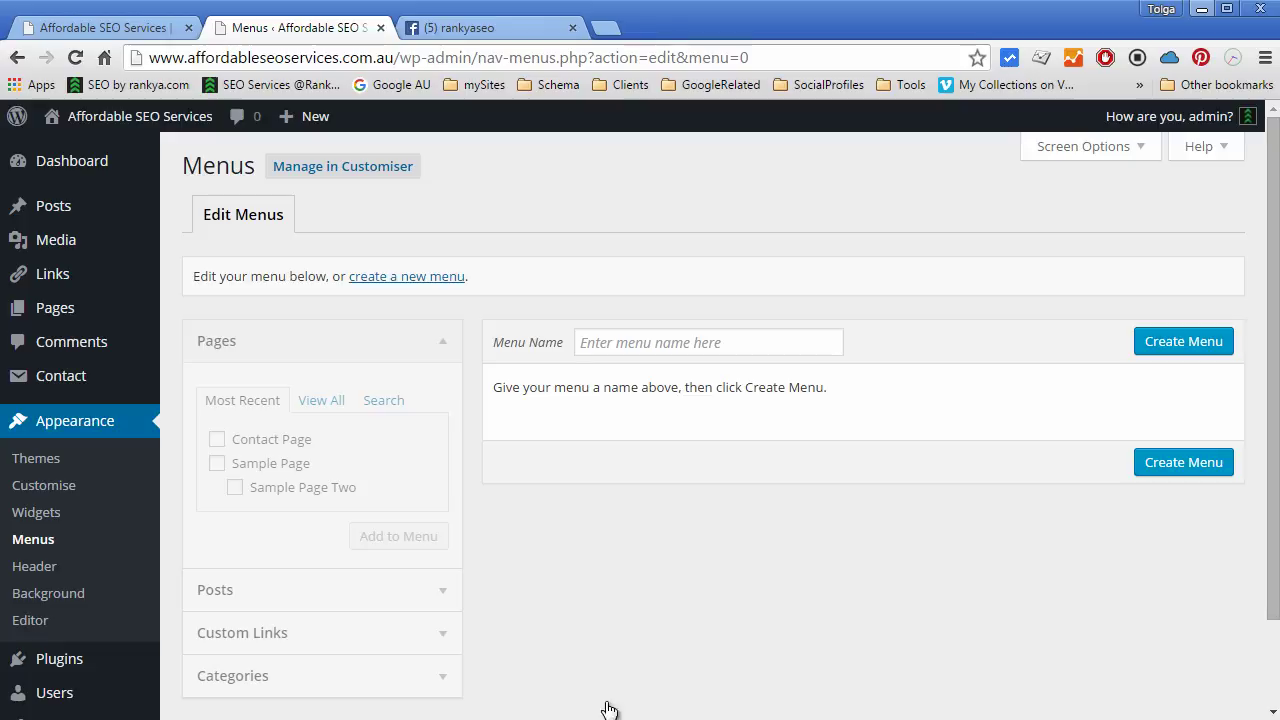
- Create a menu named Main Menu, assign it to the Primary Menu theme location and save it
{"action": "left_click", "coordinate": [617, 347]}
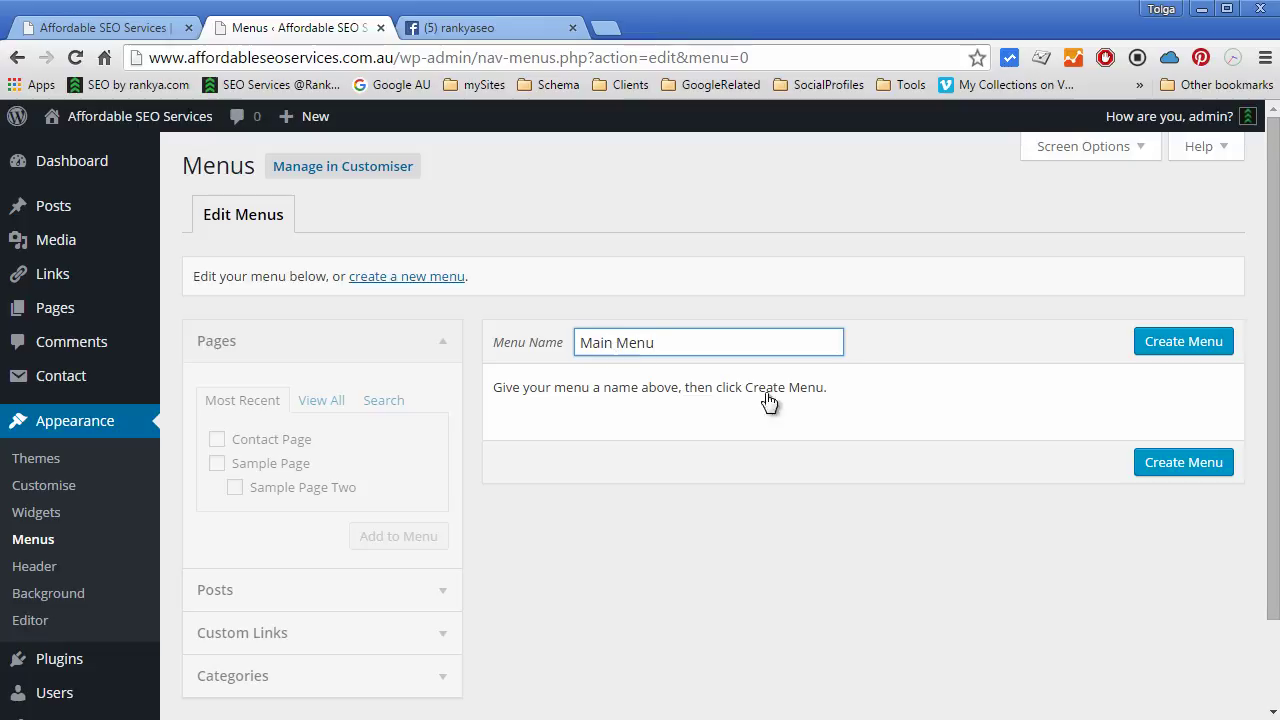
{"action": "left_click", "coordinate": [1165, 341]}
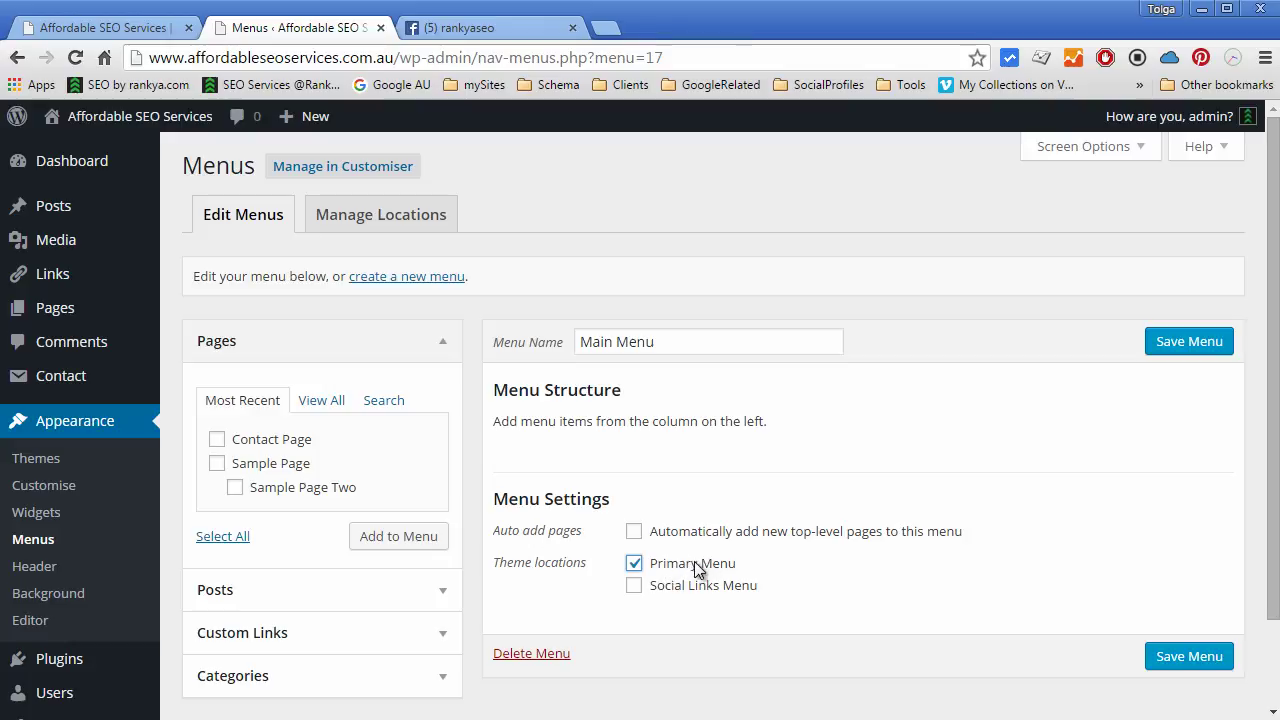
{"action": "left_click", "coordinate": [1196, 654]}
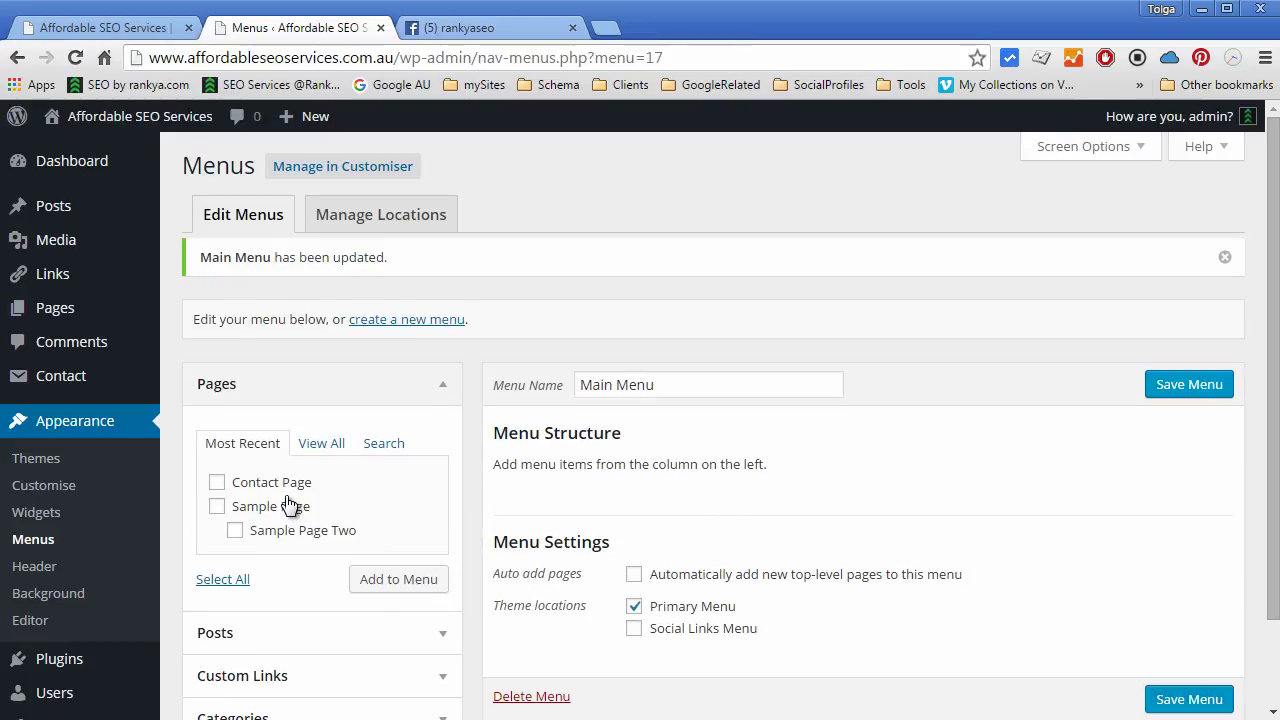
- Add Contact Page, Sample Page and Sample Page Two to Main Menu
{"action": "scroll", "coordinate": [287, 510], "scroll_direction": "down", "scroll_amount": 1}
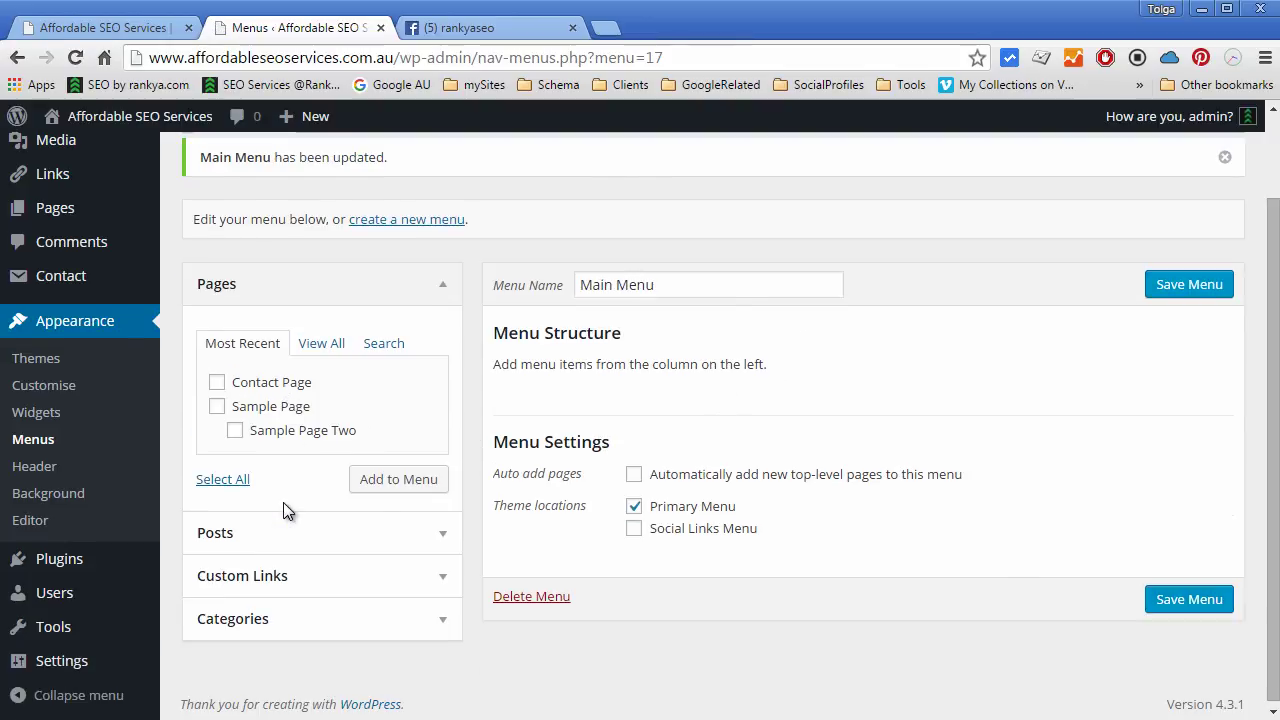
{"action": "left_click", "coordinate": [218, 408]}
{"action": "left_click", "coordinate": [391, 484]}
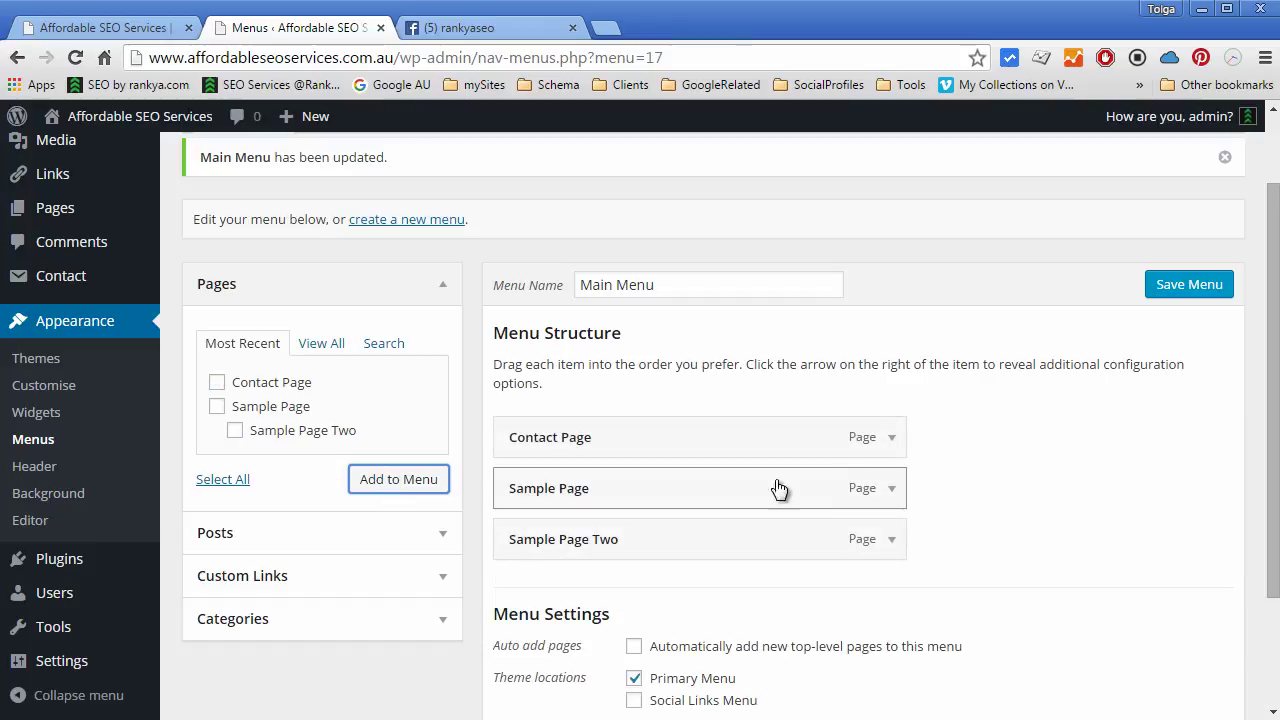
- Examine the configuration options of the Contact Page menu item
{"action": "left_click", "coordinate": [891, 438]}
{"action": "scroll", "coordinate": [704, 611], "scroll_direction": "down", "scroll_amount": 1}
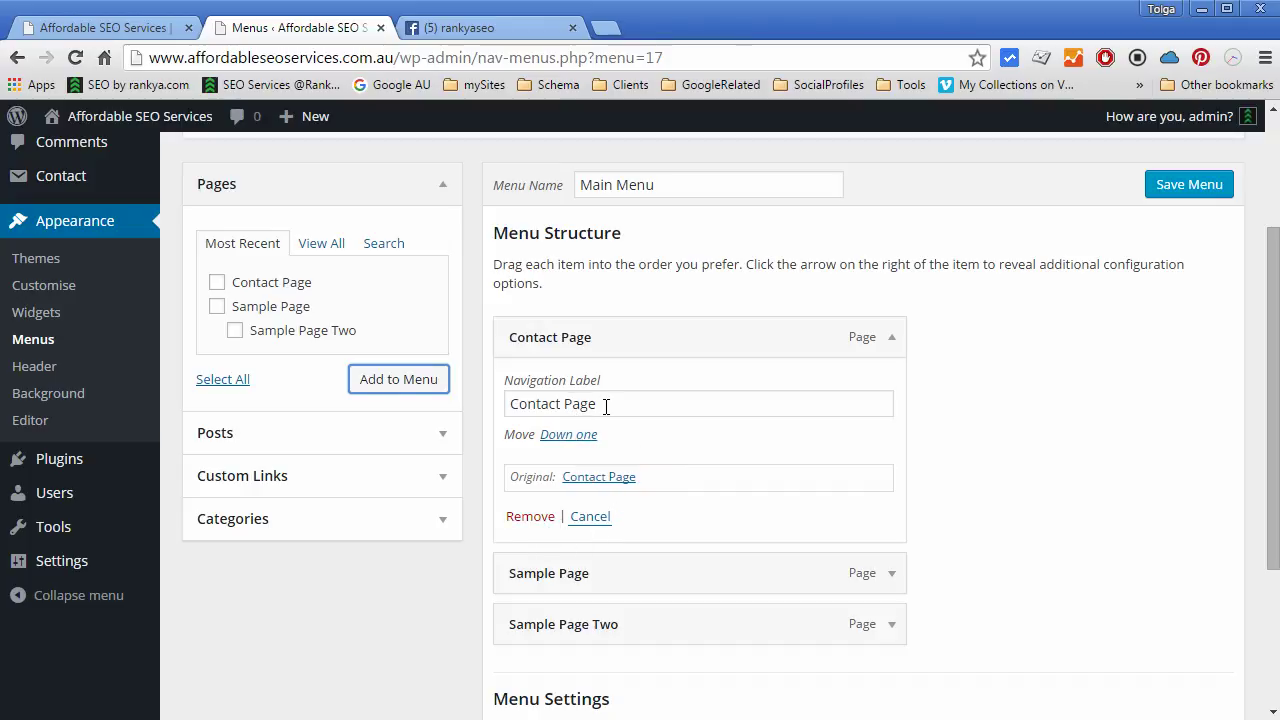
{"action": "left_click", "coordinate": [891, 337]}
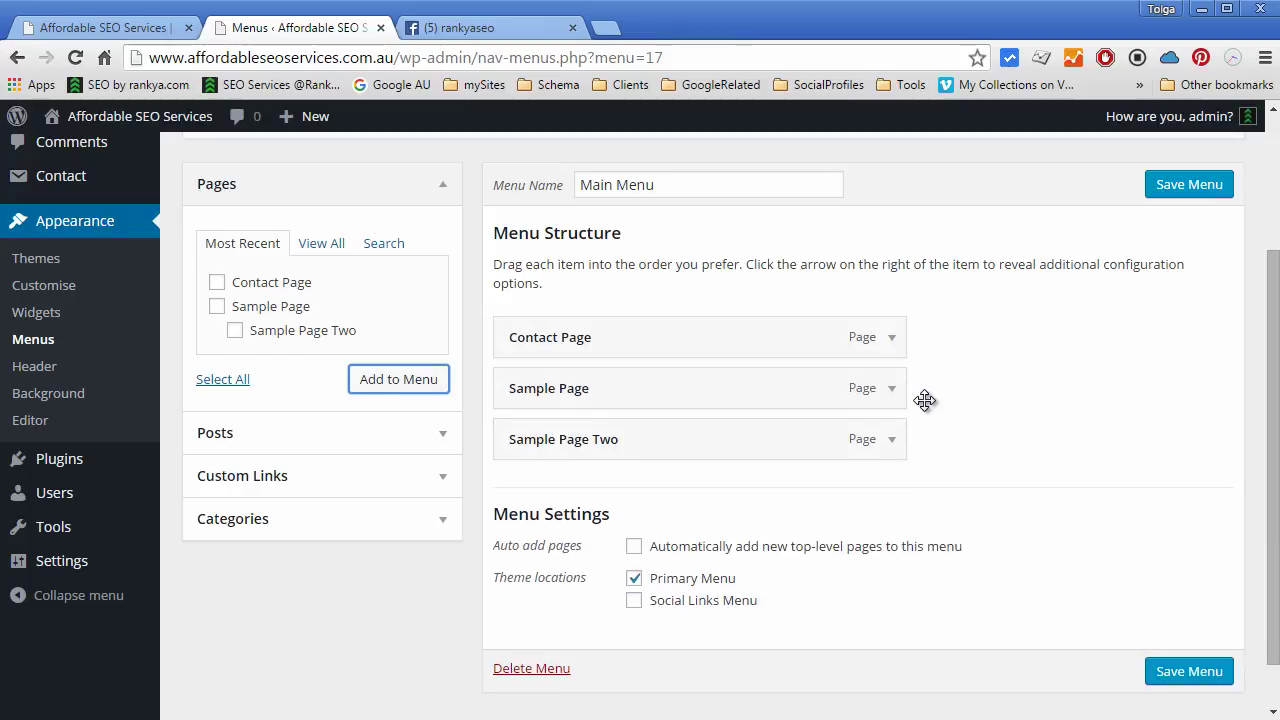
- Try reordering the page items within the menu structure
{"action": "left_click_drag", "start_coordinate": [729, 380], "coordinate": [722, 461]}
{"action": "left_click_drag", "start_coordinate": [709, 391], "coordinate": [656, 413]}
- Add the Home link from the full list of pages to Main Menu
{"action": "left_click", "coordinate": [333, 250]}
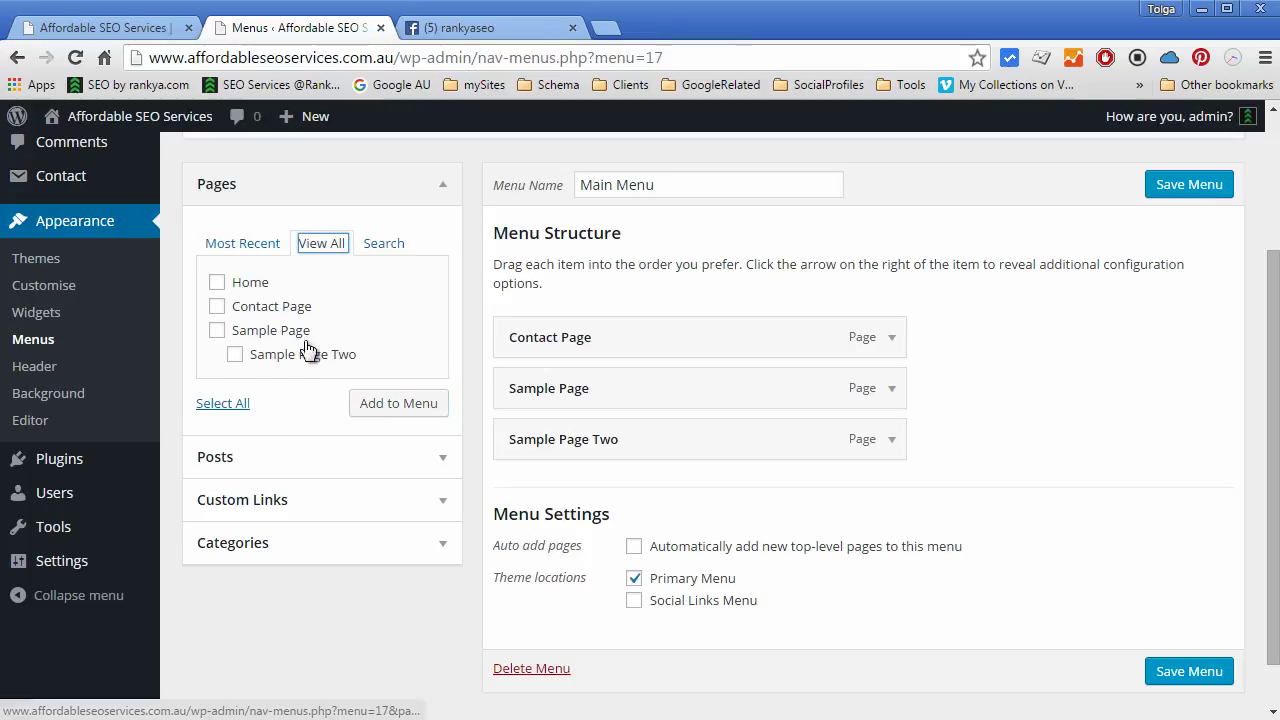
{"action": "left_click", "coordinate": [217, 282]}
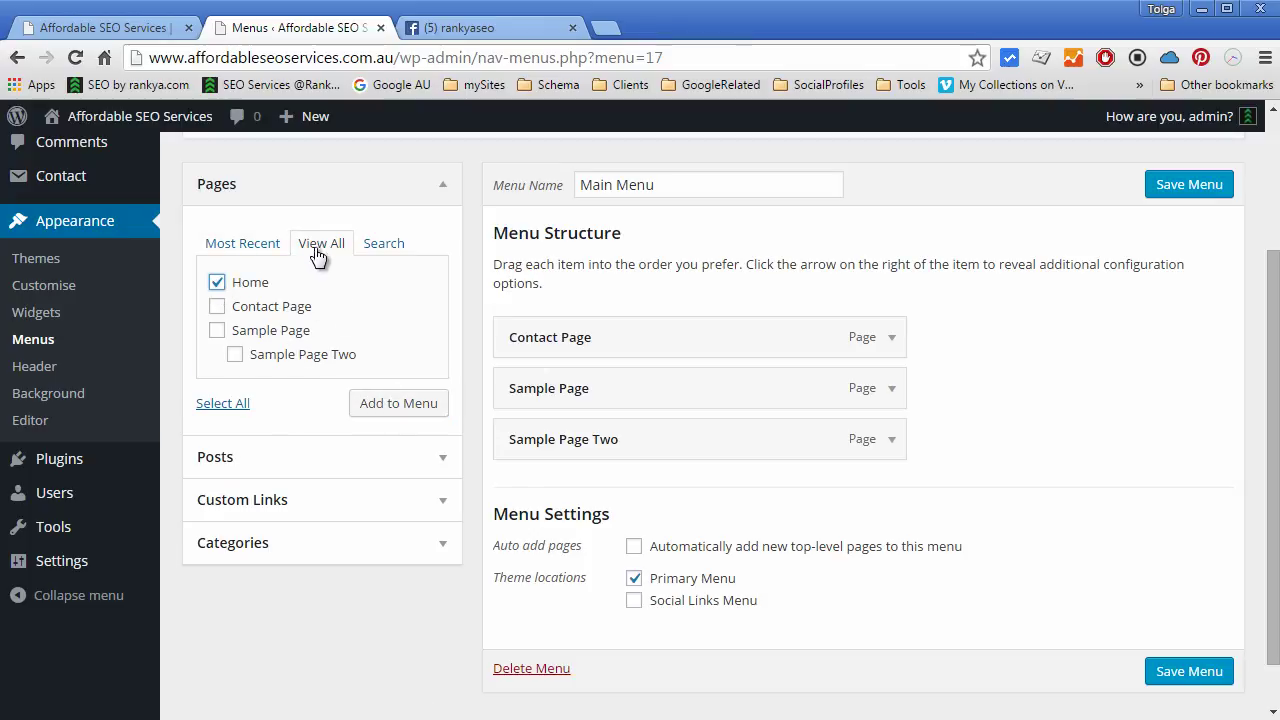
{"action": "left_click", "coordinate": [401, 412]}
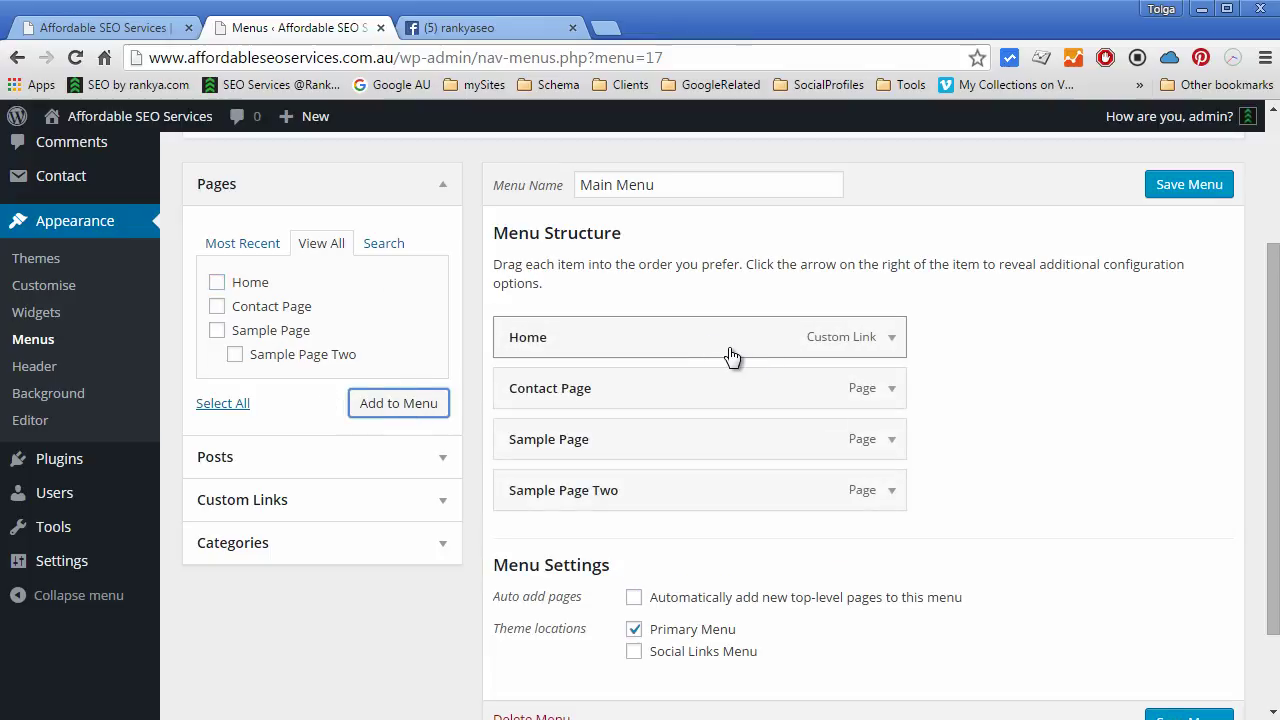
- Add the post Sample Post One to Main Menu
{"action": "left_click", "coordinate": [386, 242]}
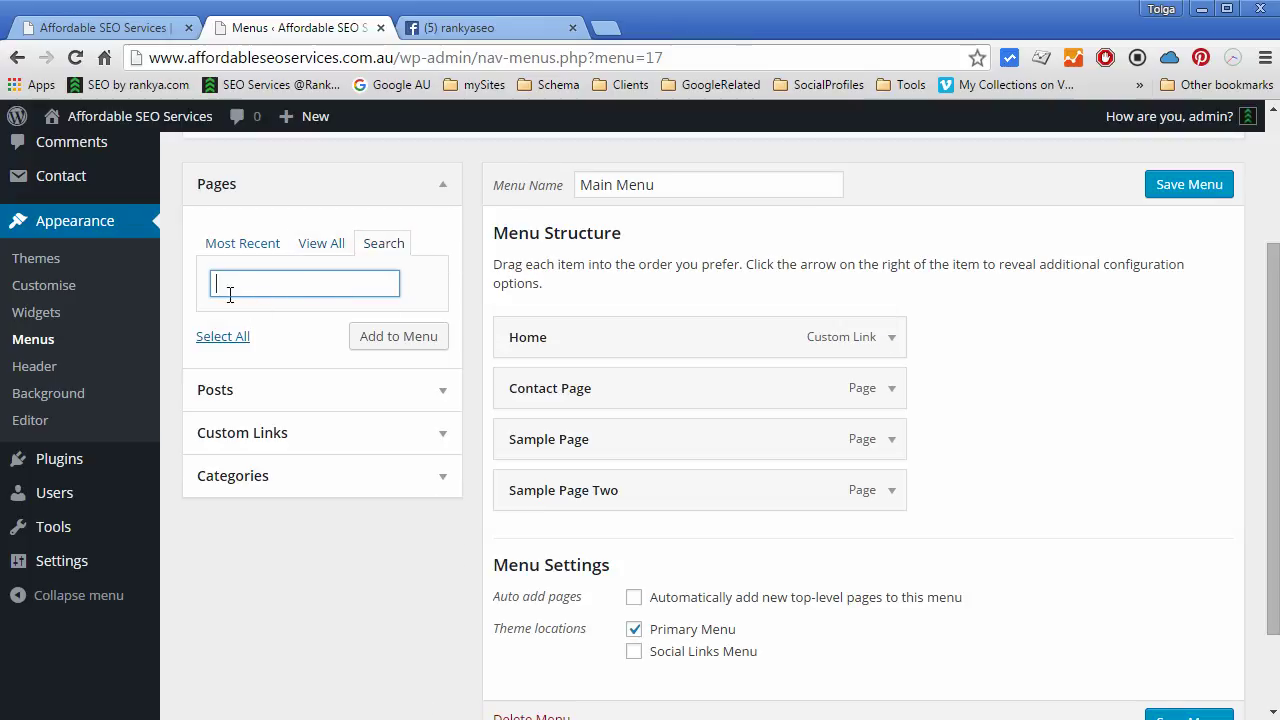
{"action": "left_click", "coordinate": [441, 391]}
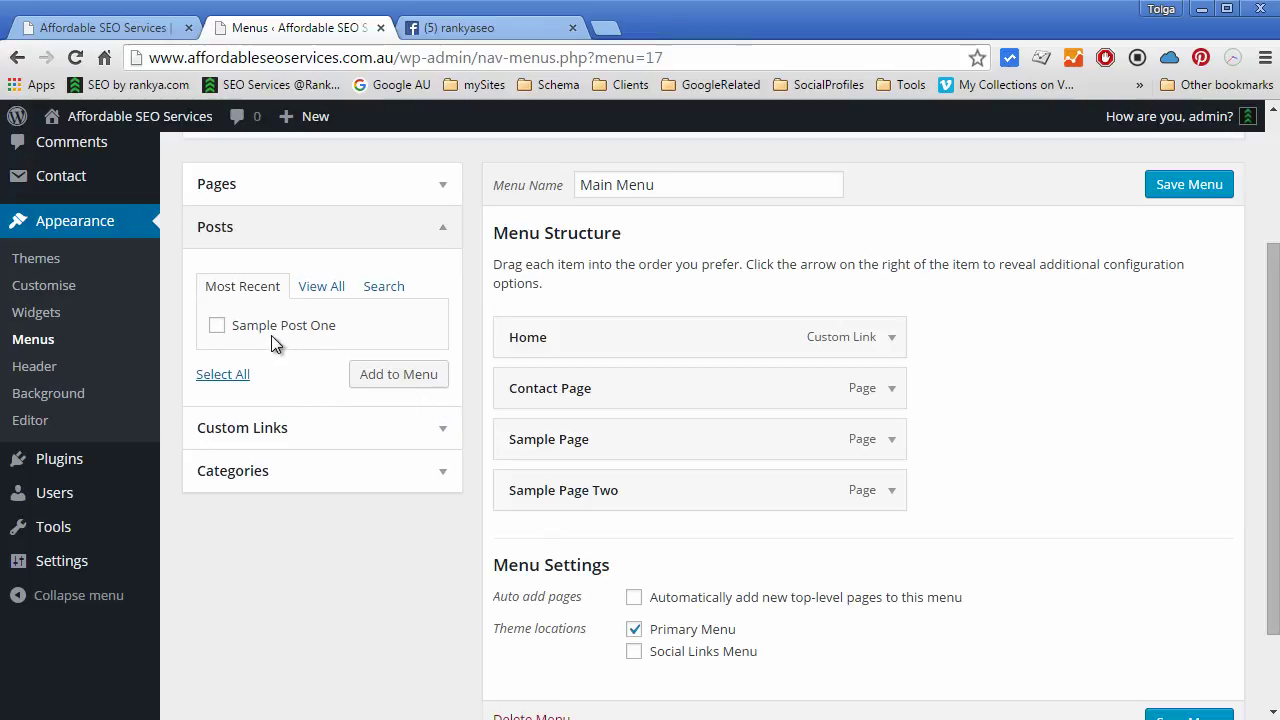
{"action": "left_click", "coordinate": [216, 327]}
{"action": "left_click", "coordinate": [386, 378]}
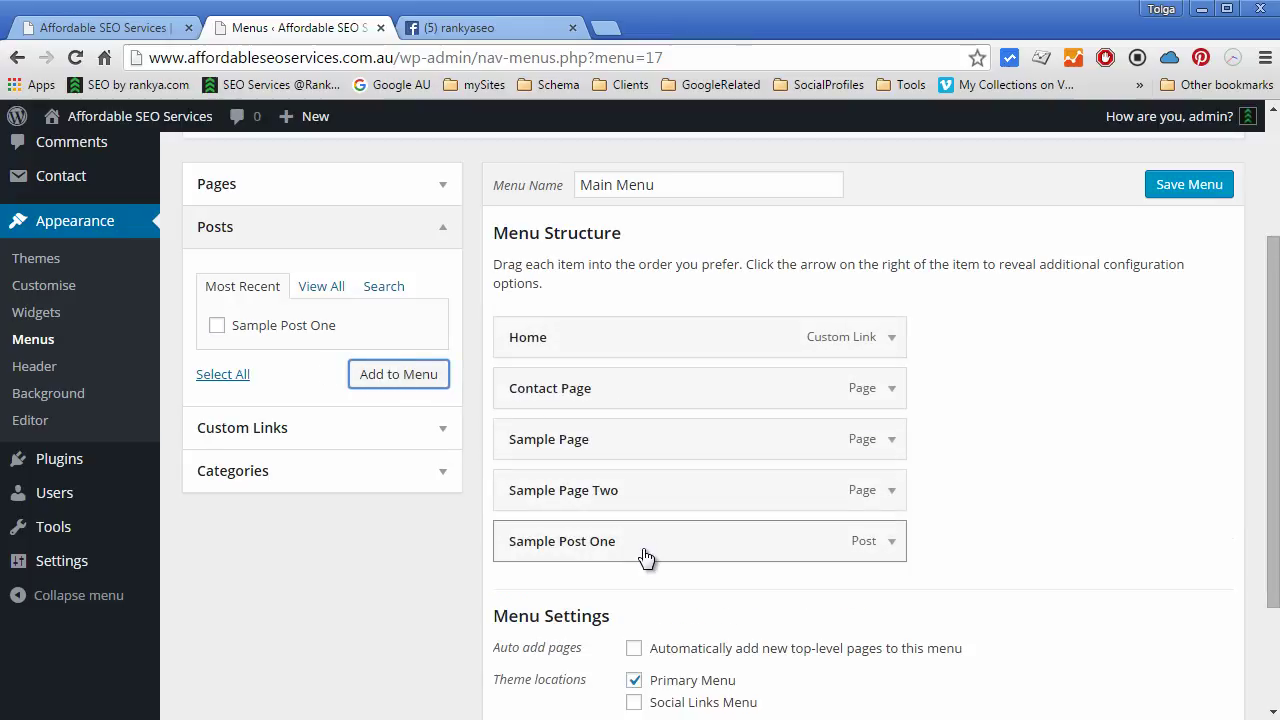
{"action": "left_click", "coordinate": [444, 428]}
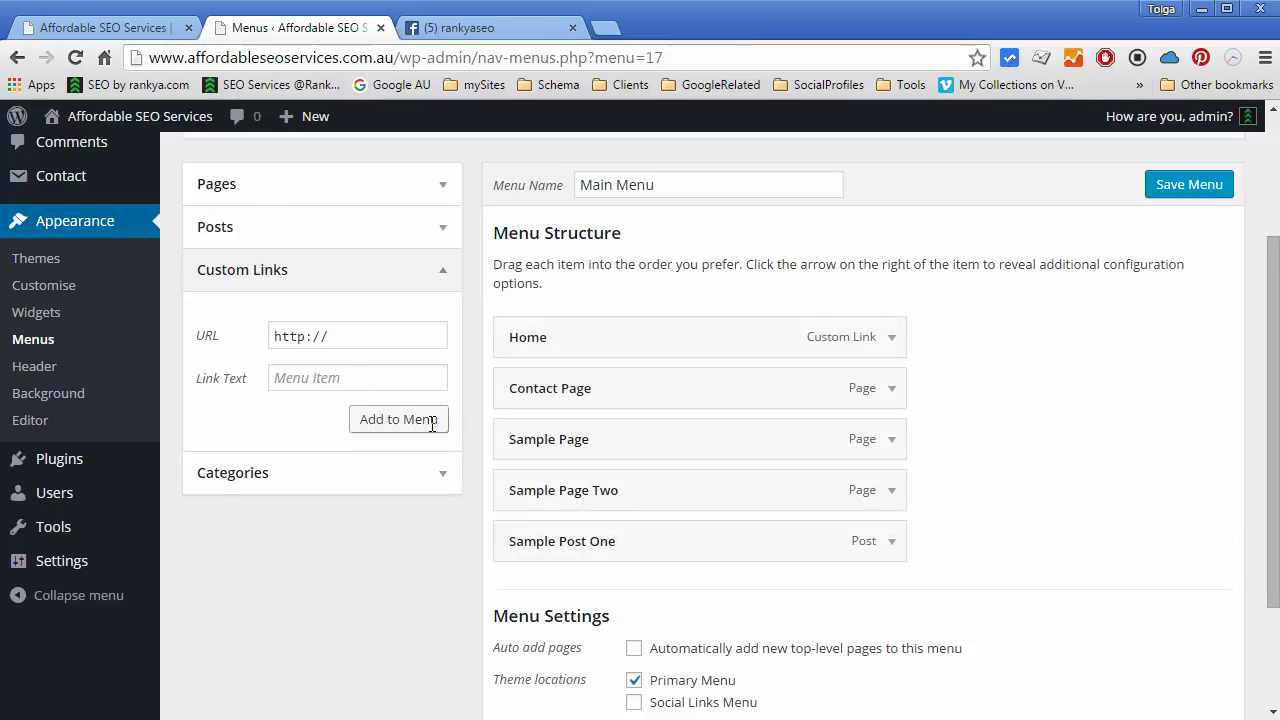
{"action": "left_click", "coordinate": [346, 342]}
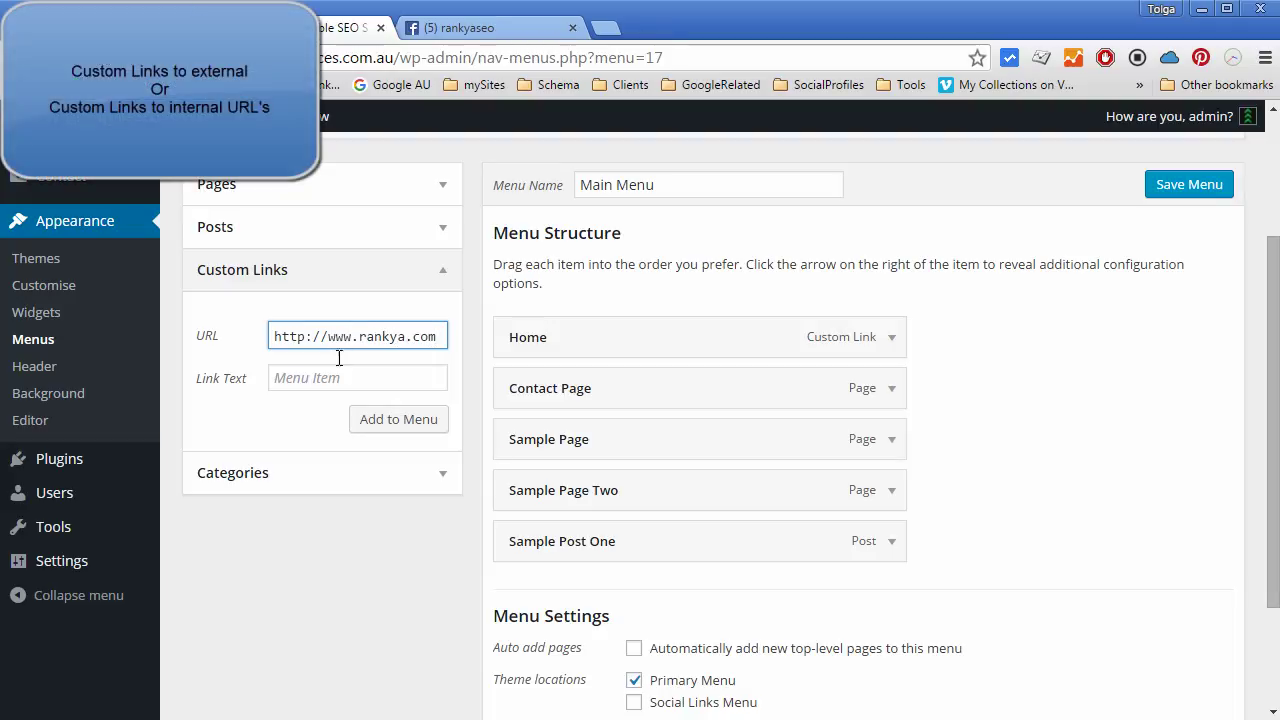
{"action": "left_click", "coordinate": [334, 368]}
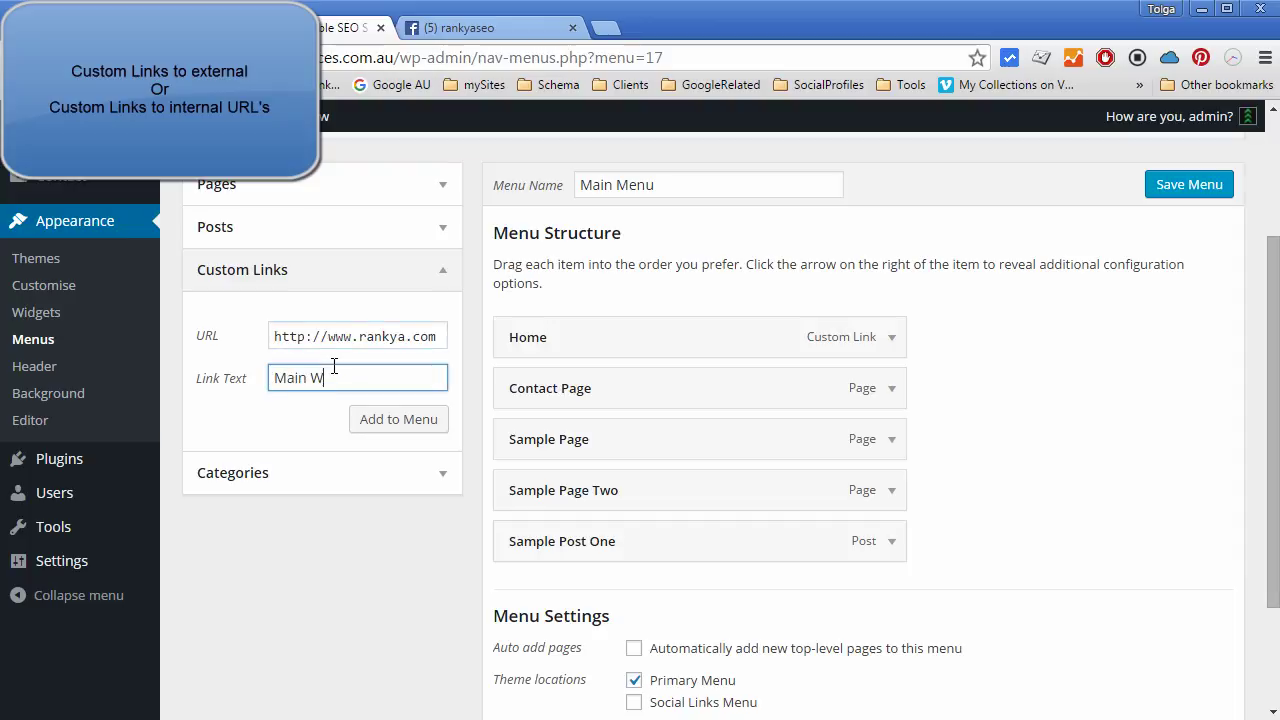
{"action": "type", "text": "Main Website"}
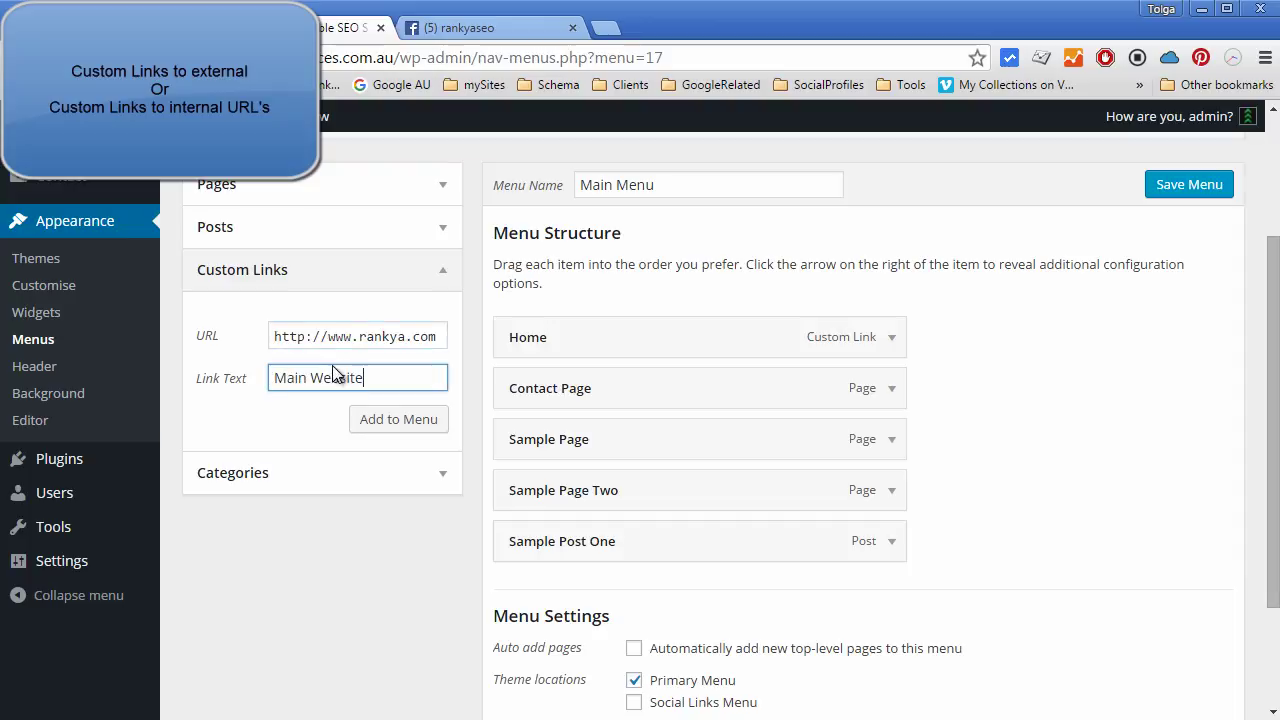
{"action": "left_click", "coordinate": [380, 420]}
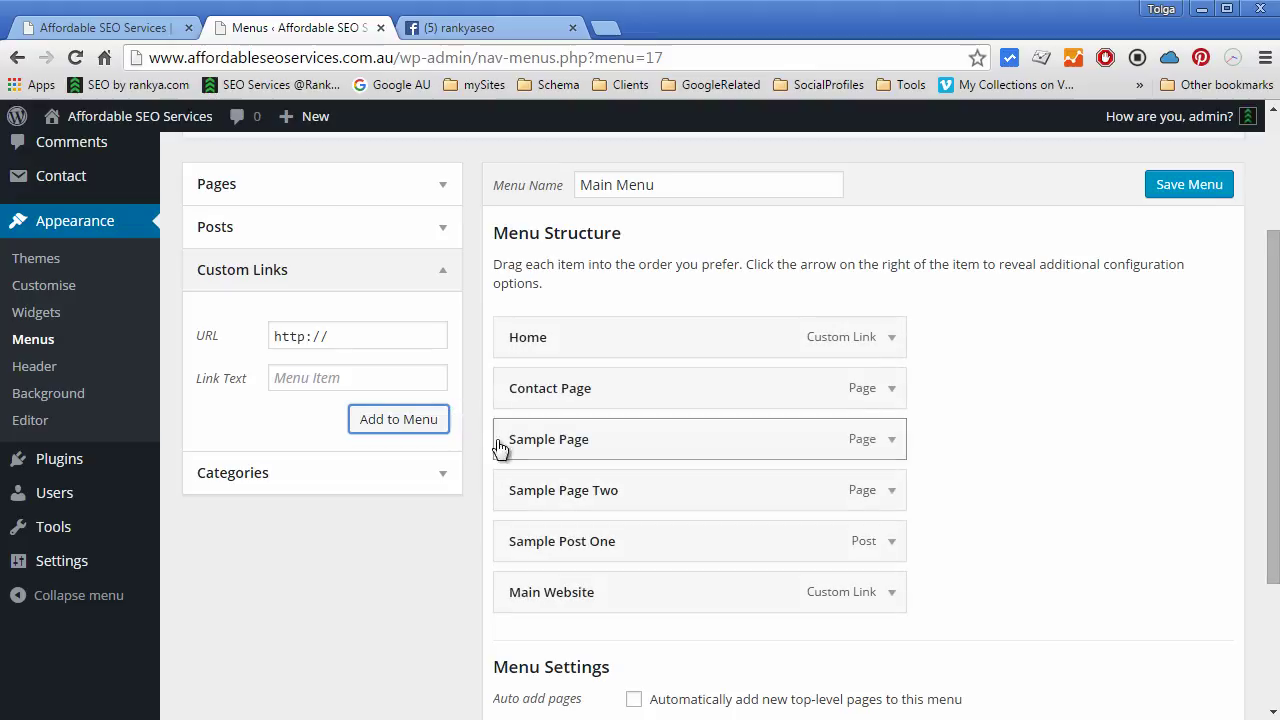
- Add the google SEO category to Main Menu and remove it again
{"action": "left_click", "coordinate": [444, 478]}
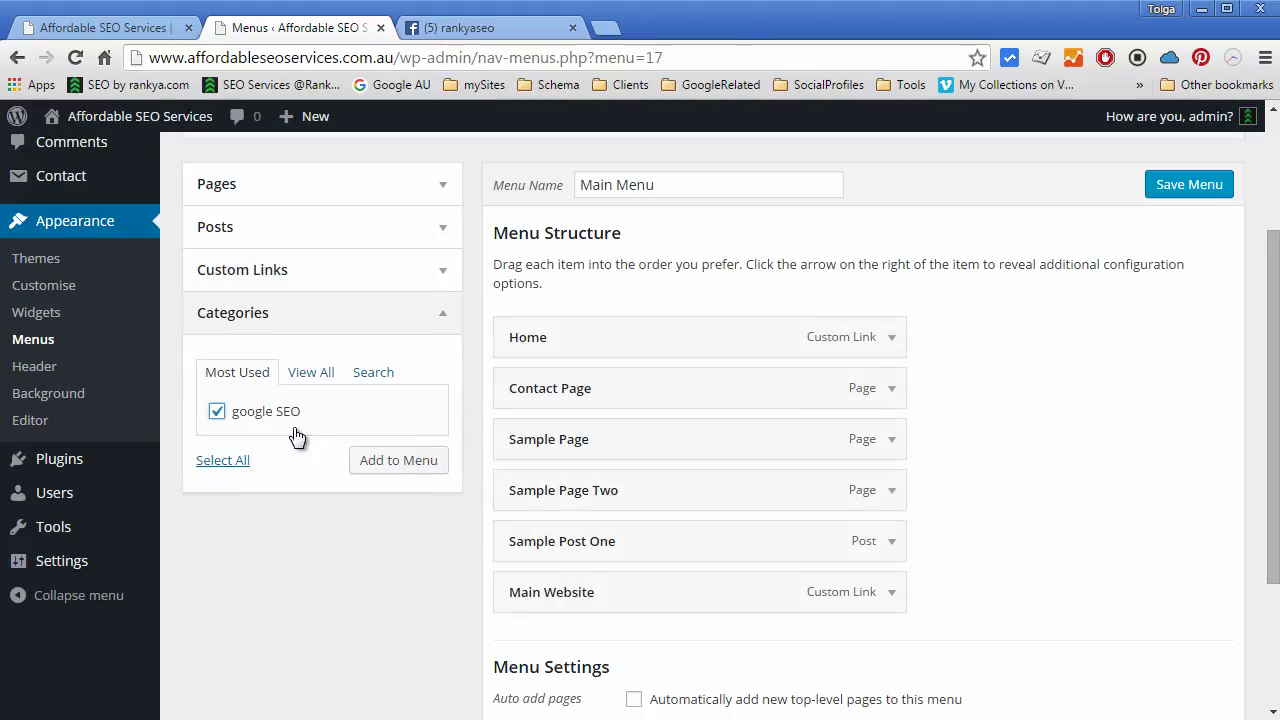
{"action": "left_click", "coordinate": [383, 464]}
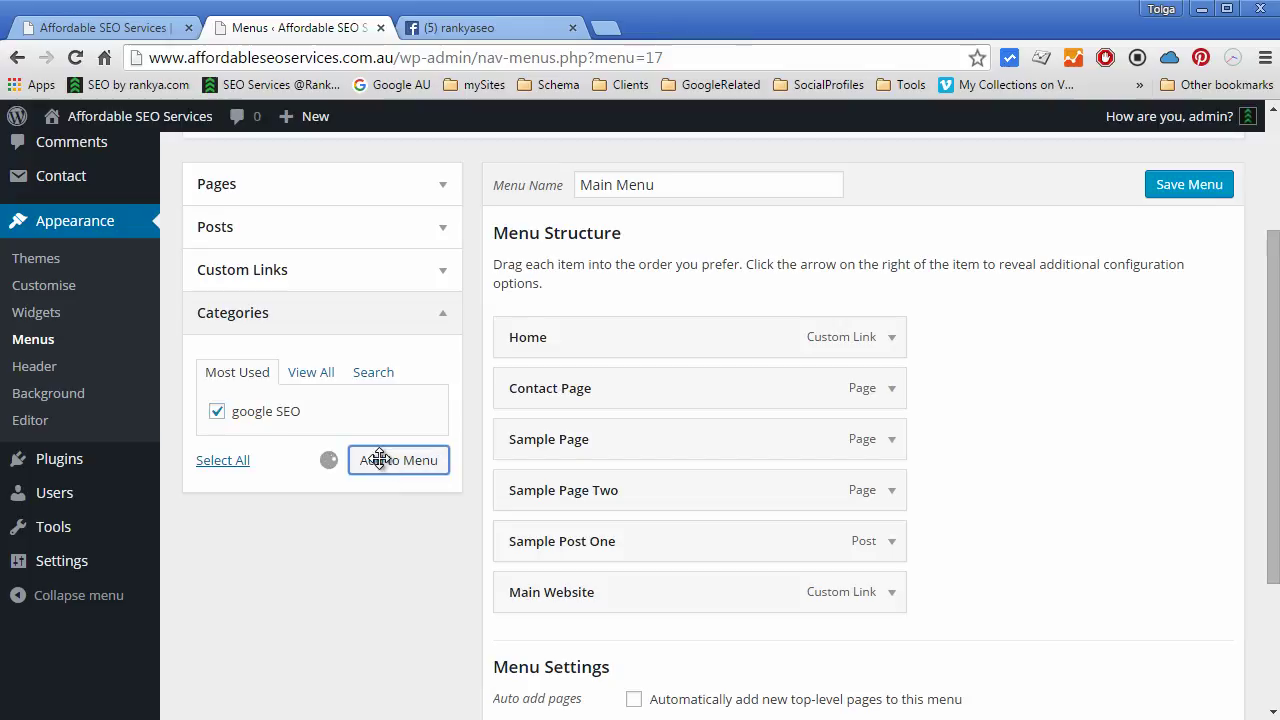
{"action": "scroll", "coordinate": [950, 625], "scroll_direction": "down", "scroll_amount": 1}
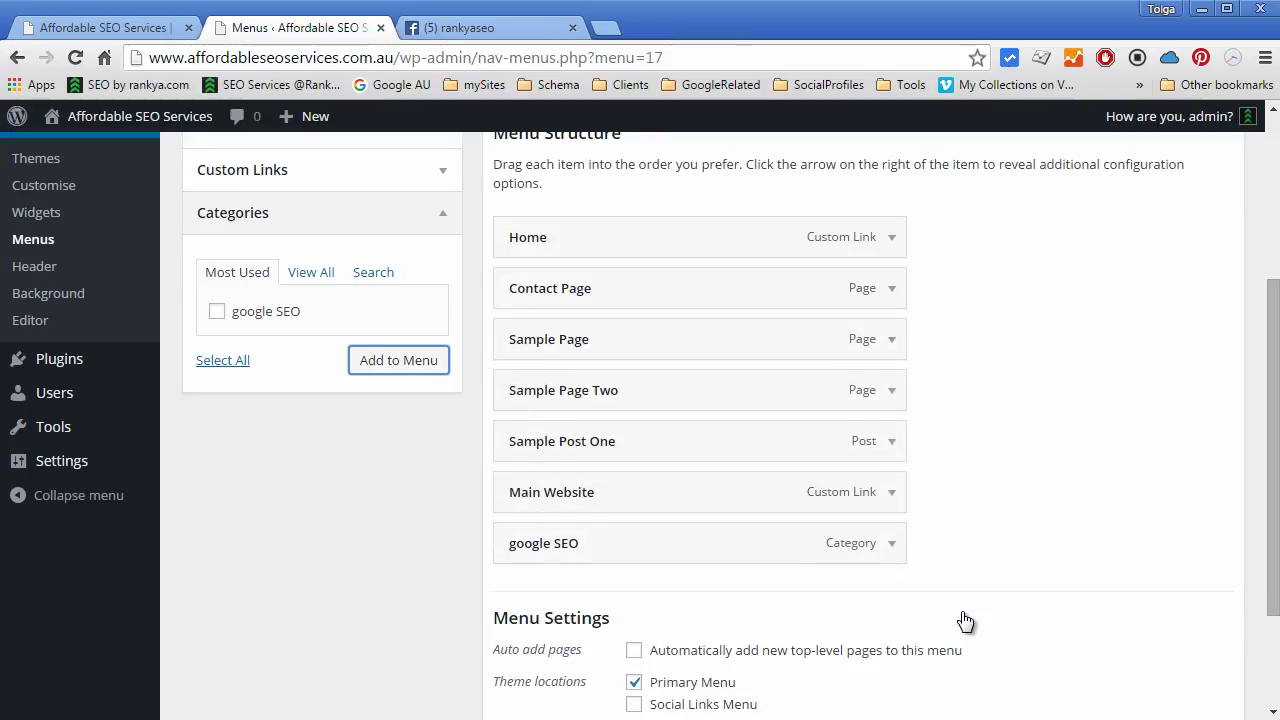
{"action": "left_click", "coordinate": [886, 548]}
{"action": "scroll", "coordinate": [620, 650], "scroll_direction": "down", "scroll_amount": 1}
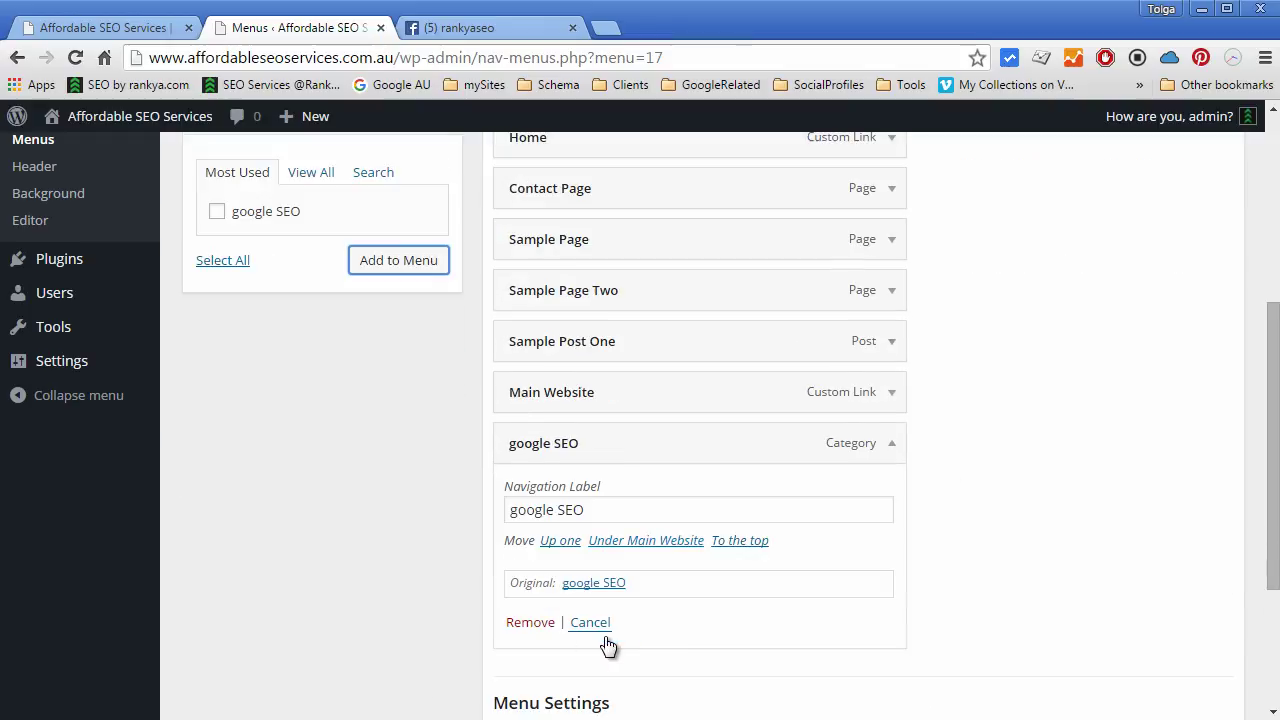
{"action": "left_click", "coordinate": [525, 622]}
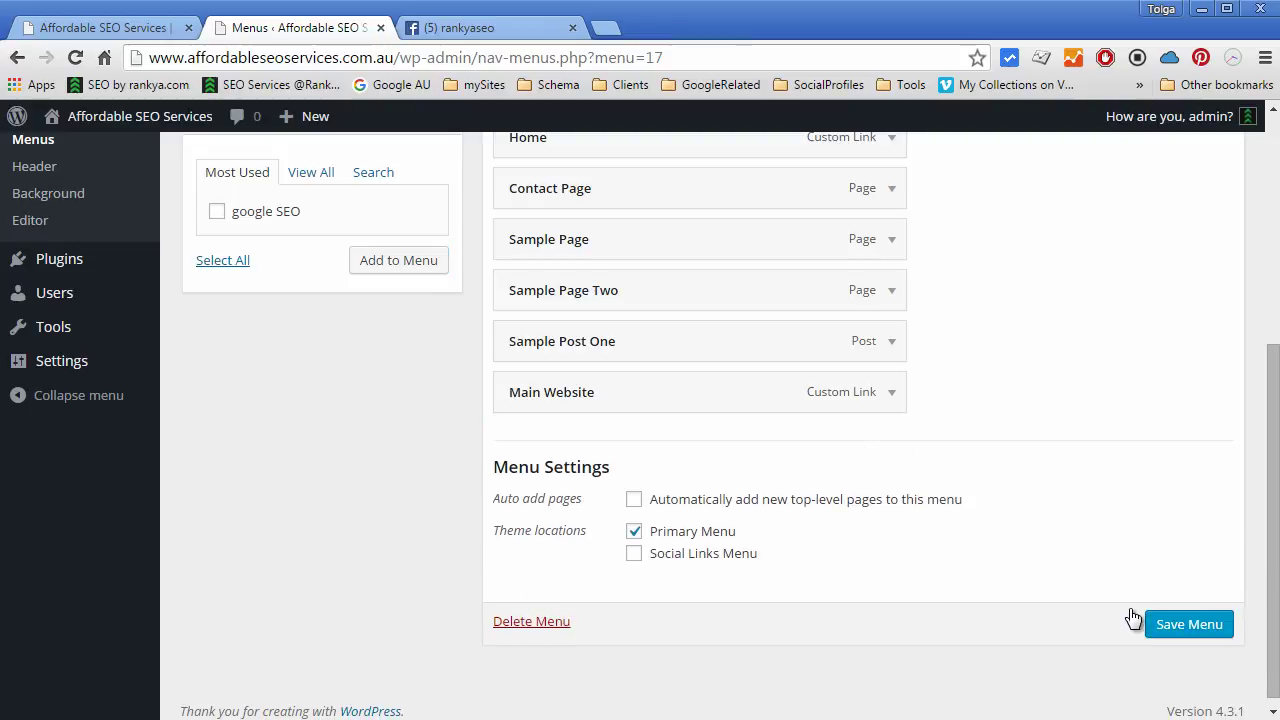
- Save Main Menu and reload the site's front page to view the navigation
{"action": "left_click", "coordinate": [1163, 625]}
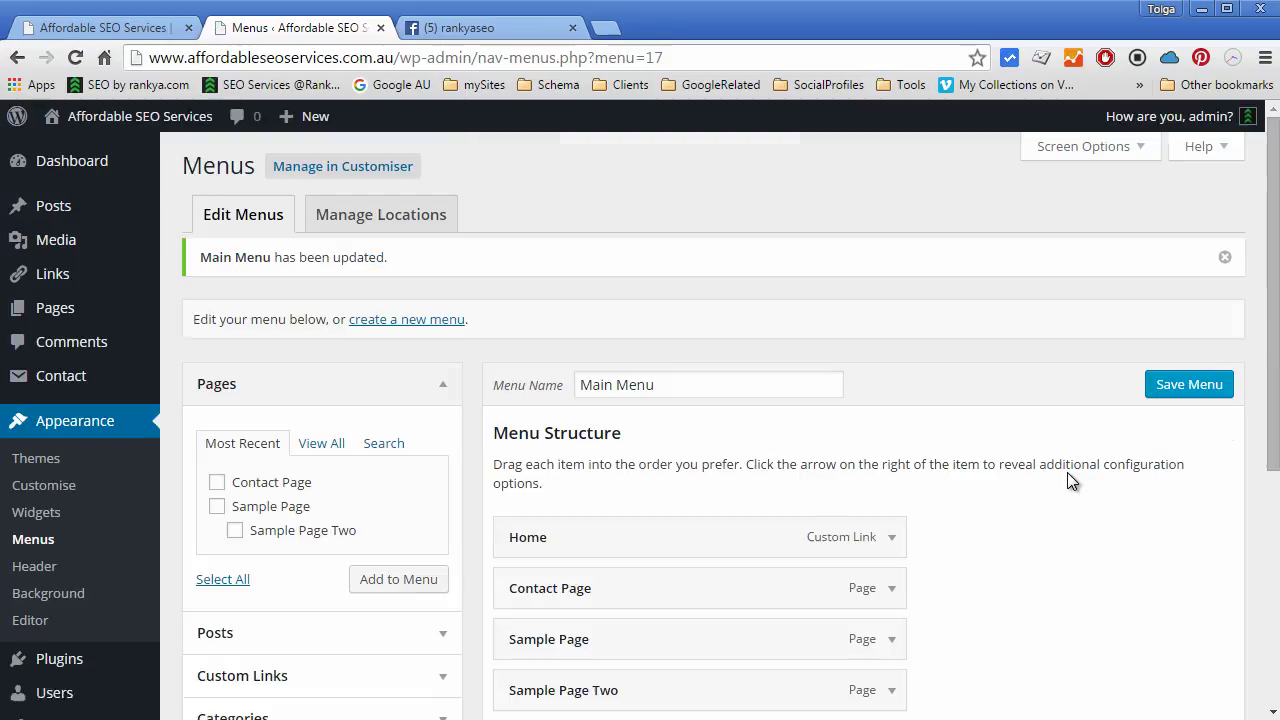
{"action": "left_click", "coordinate": [113, 35]}
{"action": "left_click", "coordinate": [76, 58]}
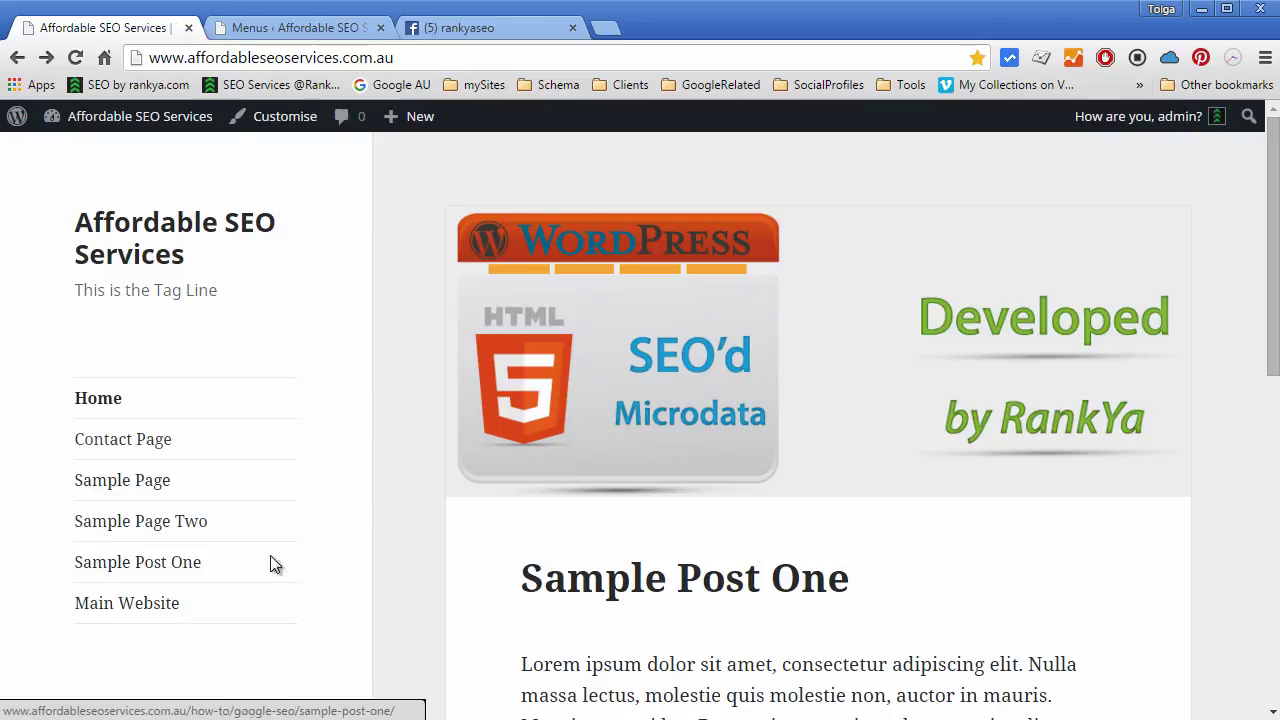
- Return to the menu editor and review which menus are assigned to the theme locations
{"action": "left_click", "coordinate": [277, 28]}
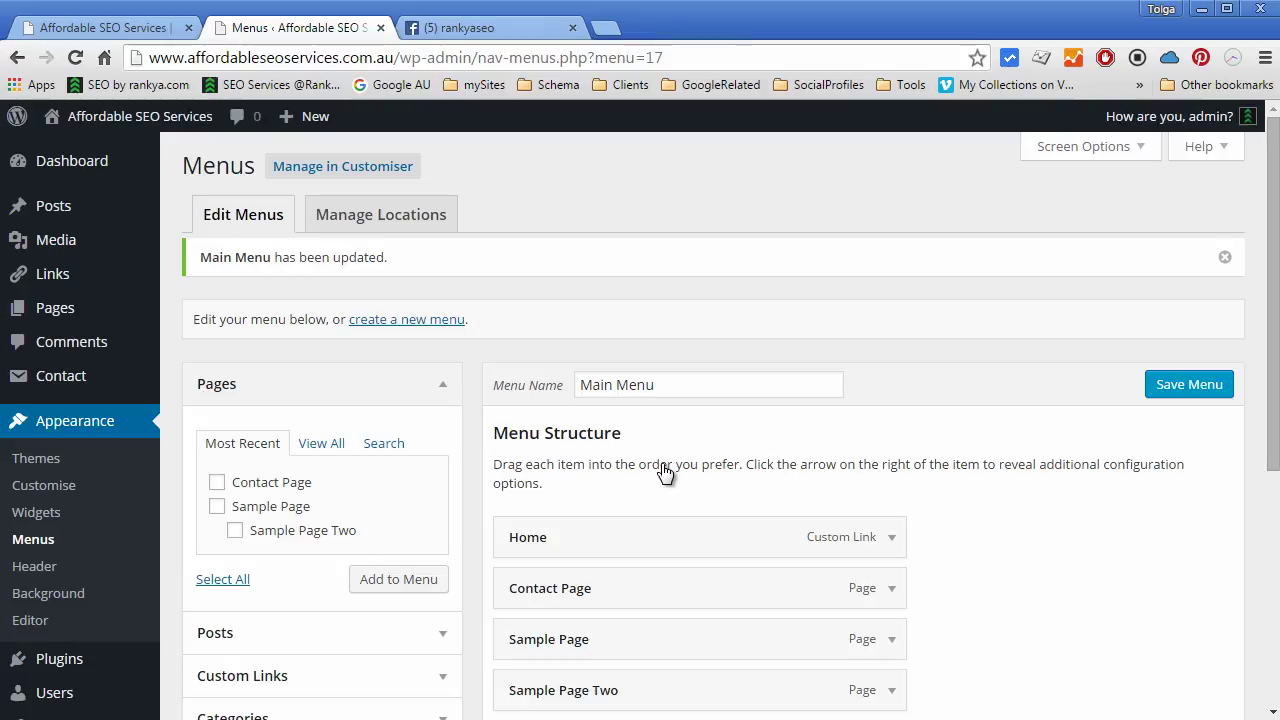
{"action": "left_click", "coordinate": [387, 215]}
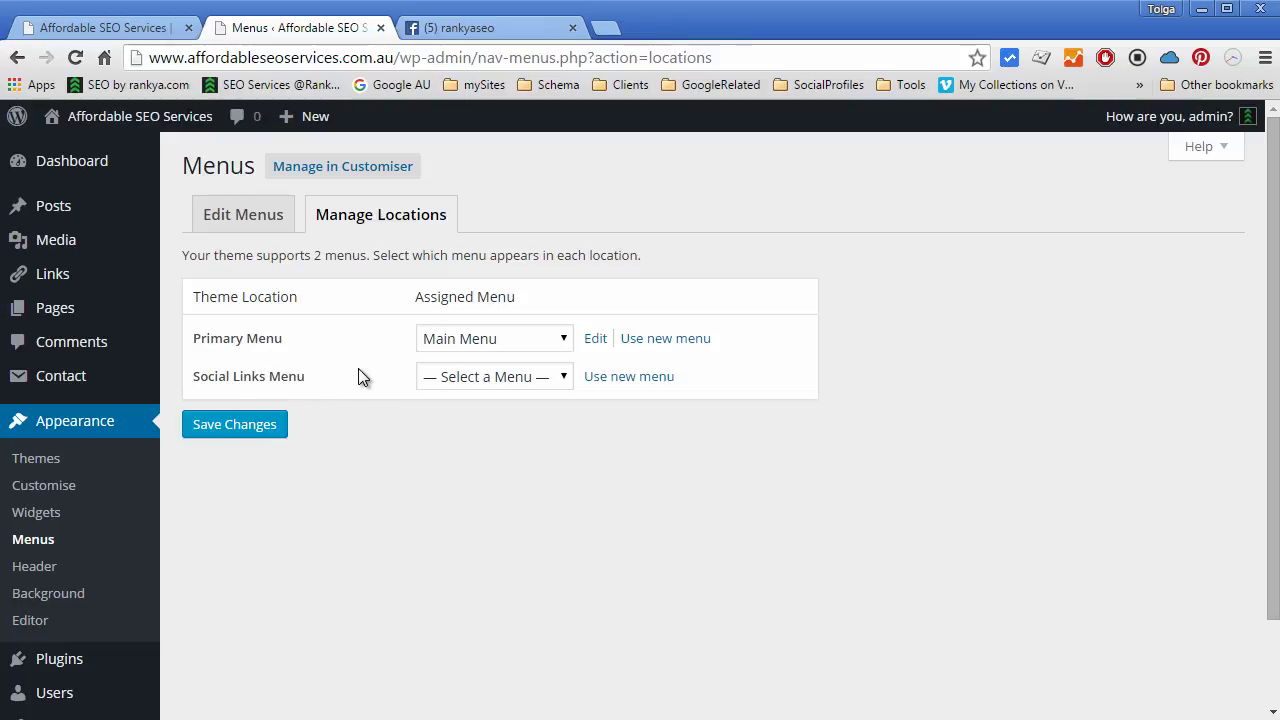
{"action": "left_click", "coordinate": [553, 386]}
{"action": "left_click", "coordinate": [552, 378]}
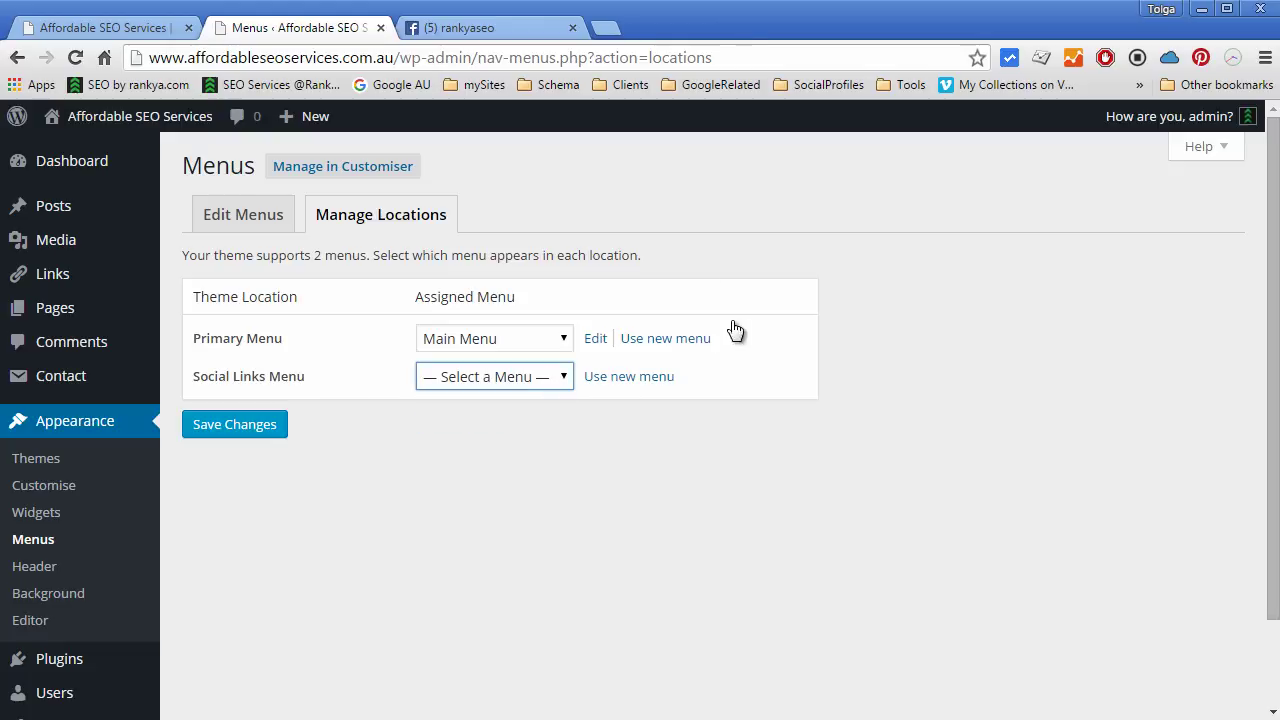
{"action": "left_click", "coordinate": [243, 222]}
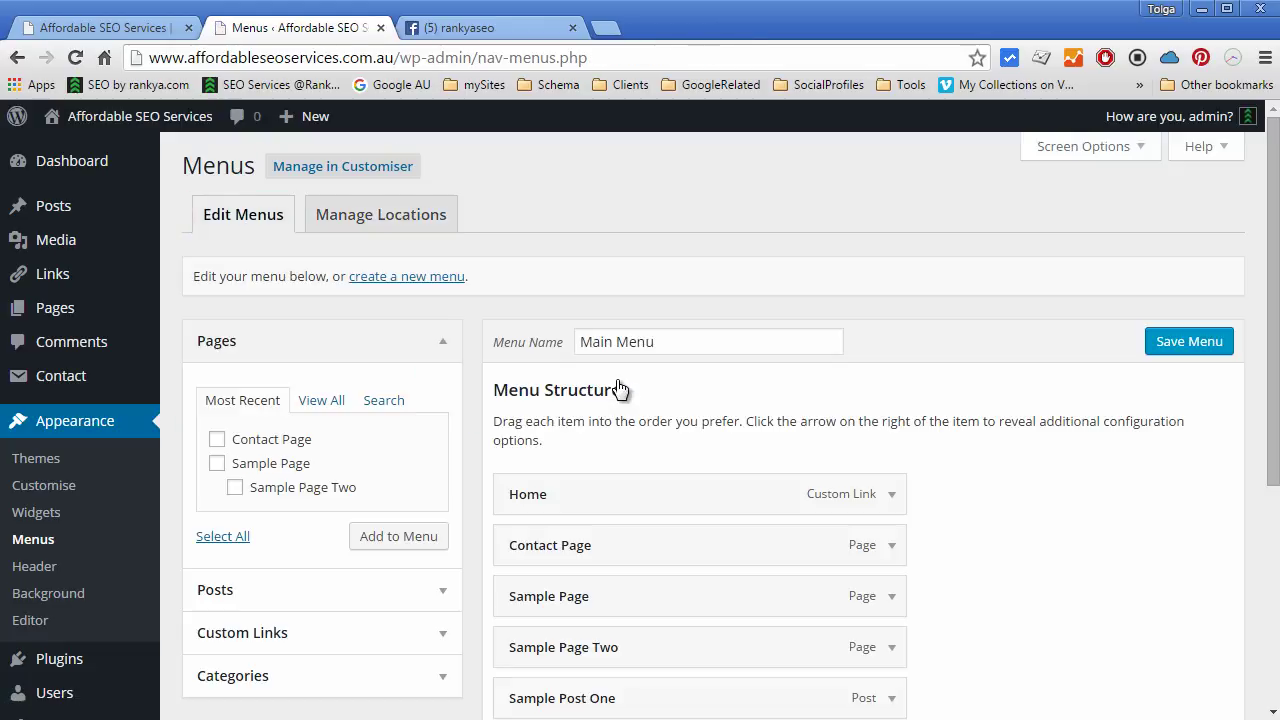
- Create a menu named Social Links Menu, assign it to the Social Links Menu location and save it
{"action": "left_click", "coordinate": [393, 277]}
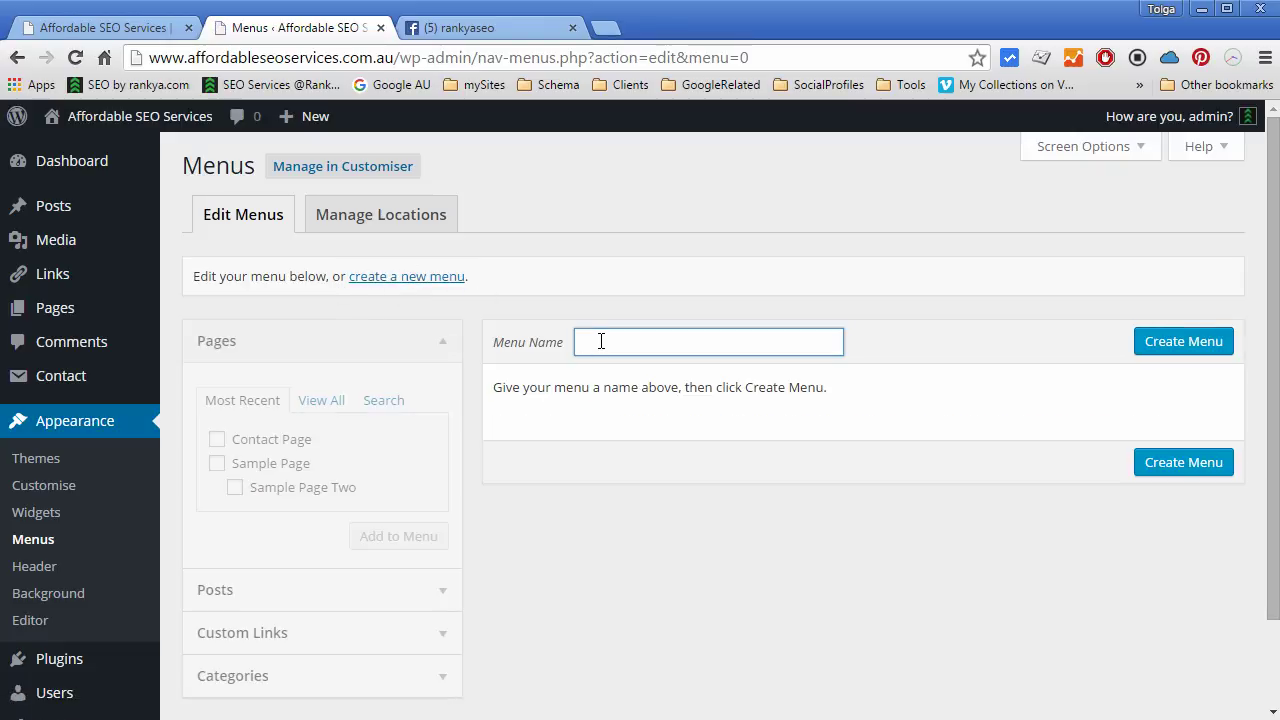
{"action": "left_click", "coordinate": [1157, 341]}
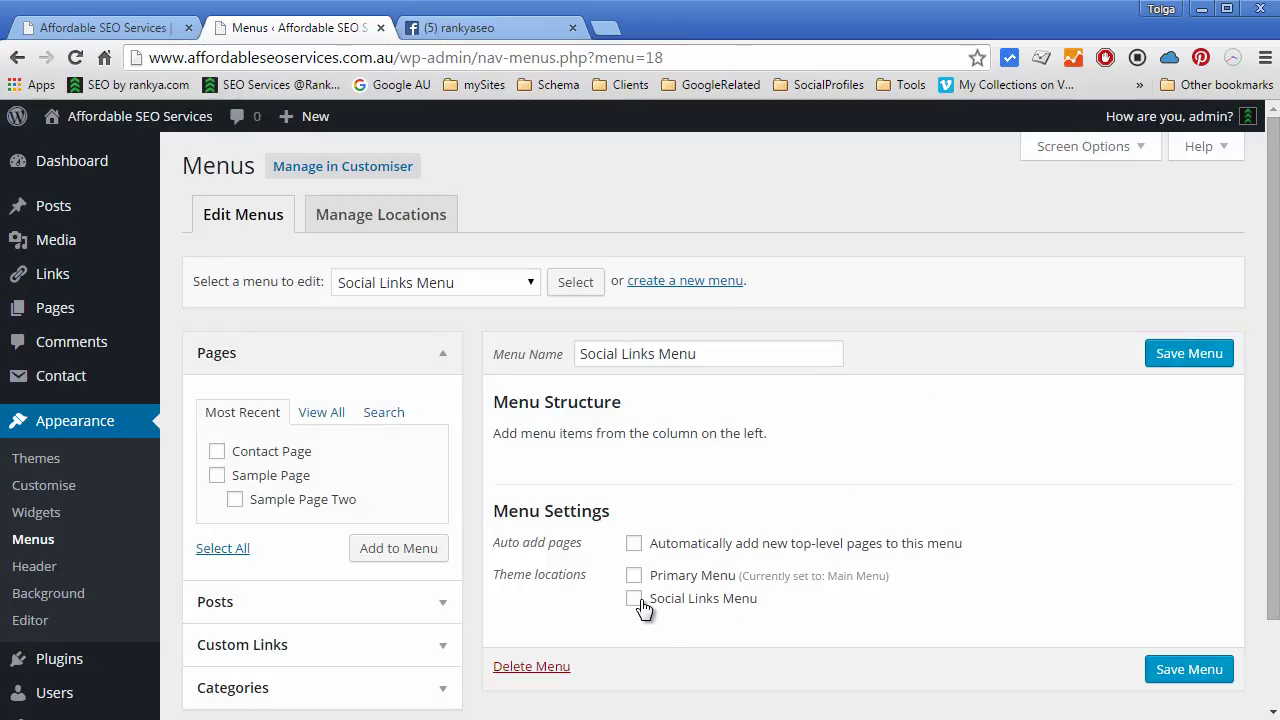
{"action": "left_click", "coordinate": [636, 600]}
{"action": "scroll", "coordinate": [762, 612], "scroll_direction": "down", "scroll_amount": 1}
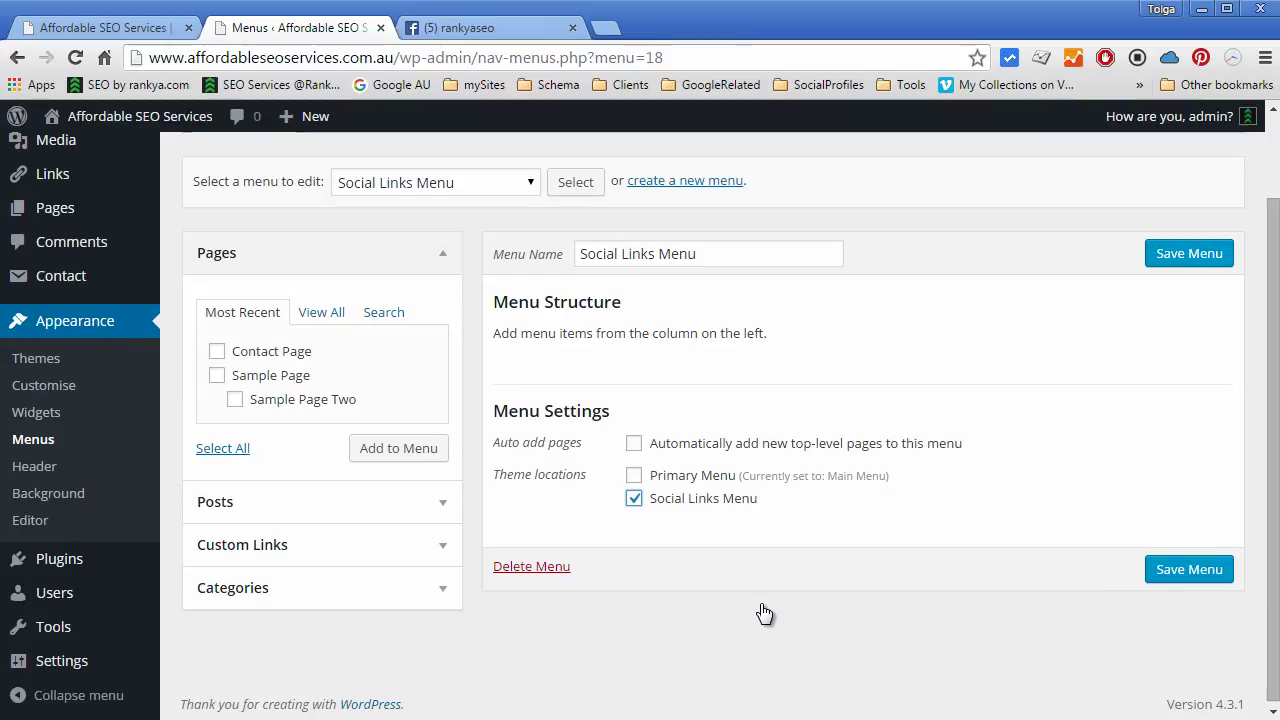
{"action": "left_click", "coordinate": [1148, 571]}
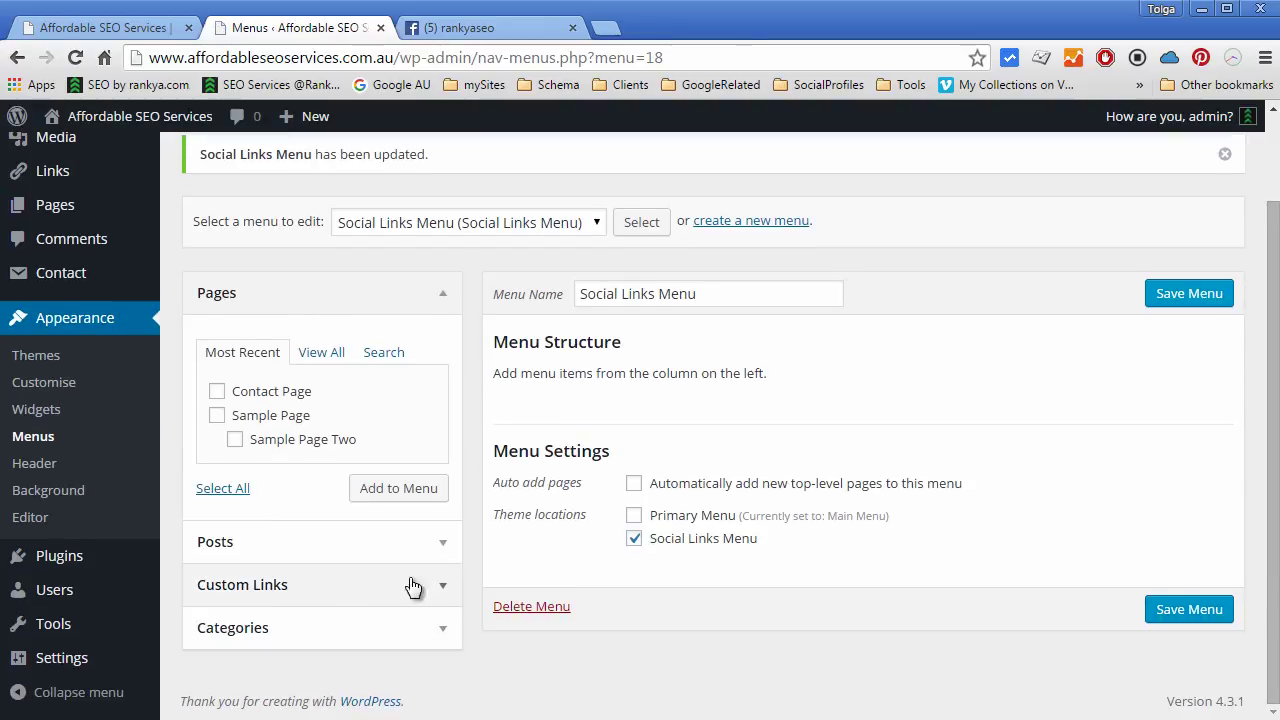
{"action": "left_click", "coordinate": [414, 588]}
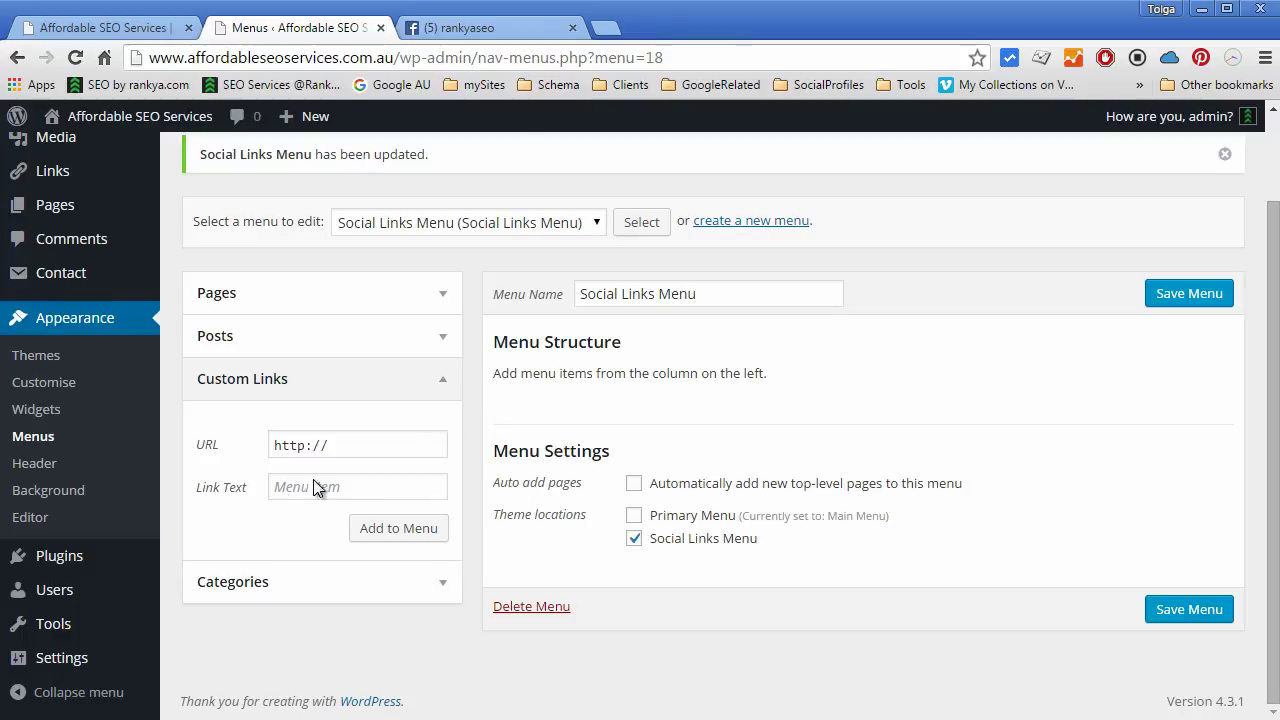
{"action": "left_click", "coordinate": [445, 30]}
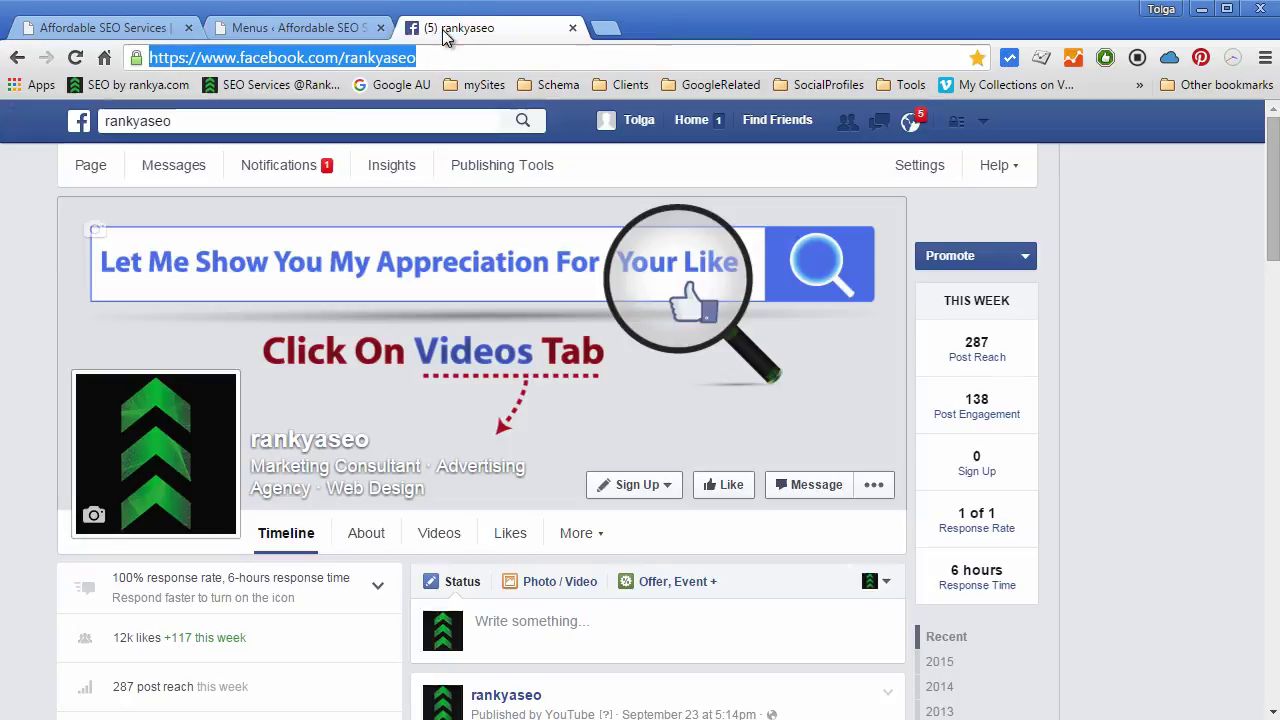
{"action": "right_click", "coordinate": [314, 60]}
{"action": "left_click", "coordinate": [360, 134]}
{"action": "left_click", "coordinate": [280, 28]}
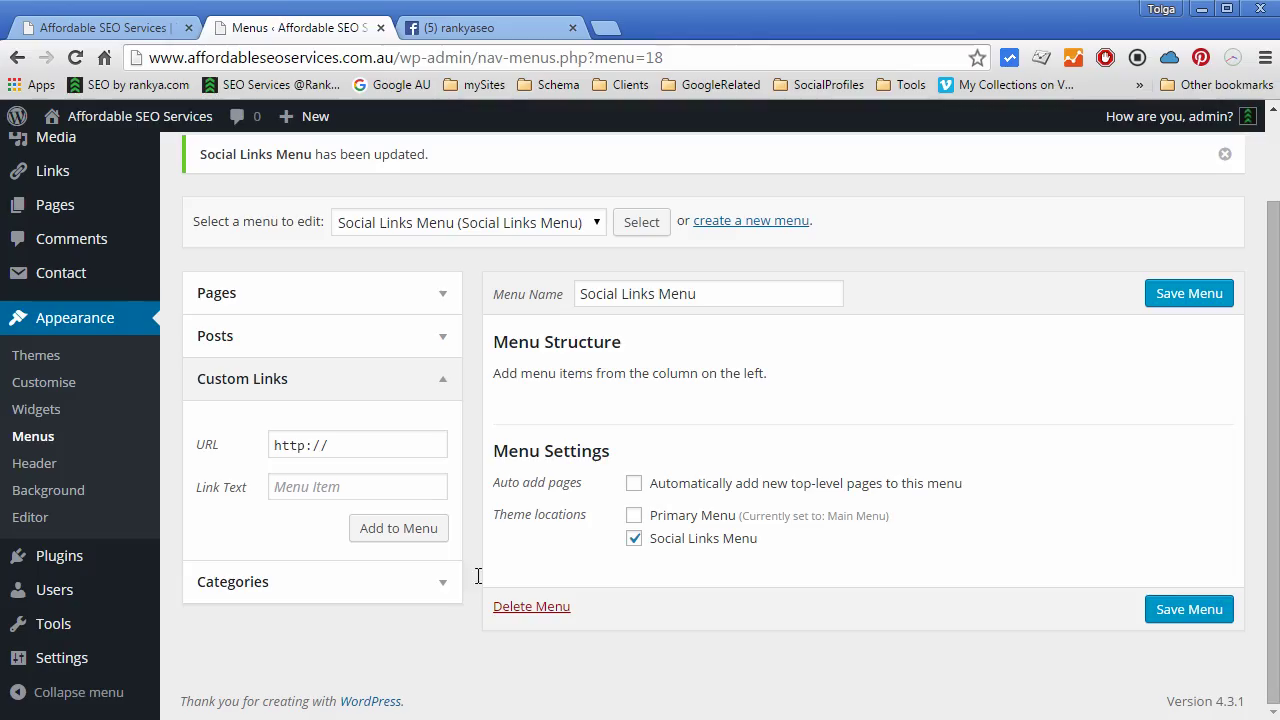
{"action": "left_click_drag", "start_coordinate": [362, 444], "coordinate": [238, 438]}
{"action": "key", "text": "ctrl+v"}
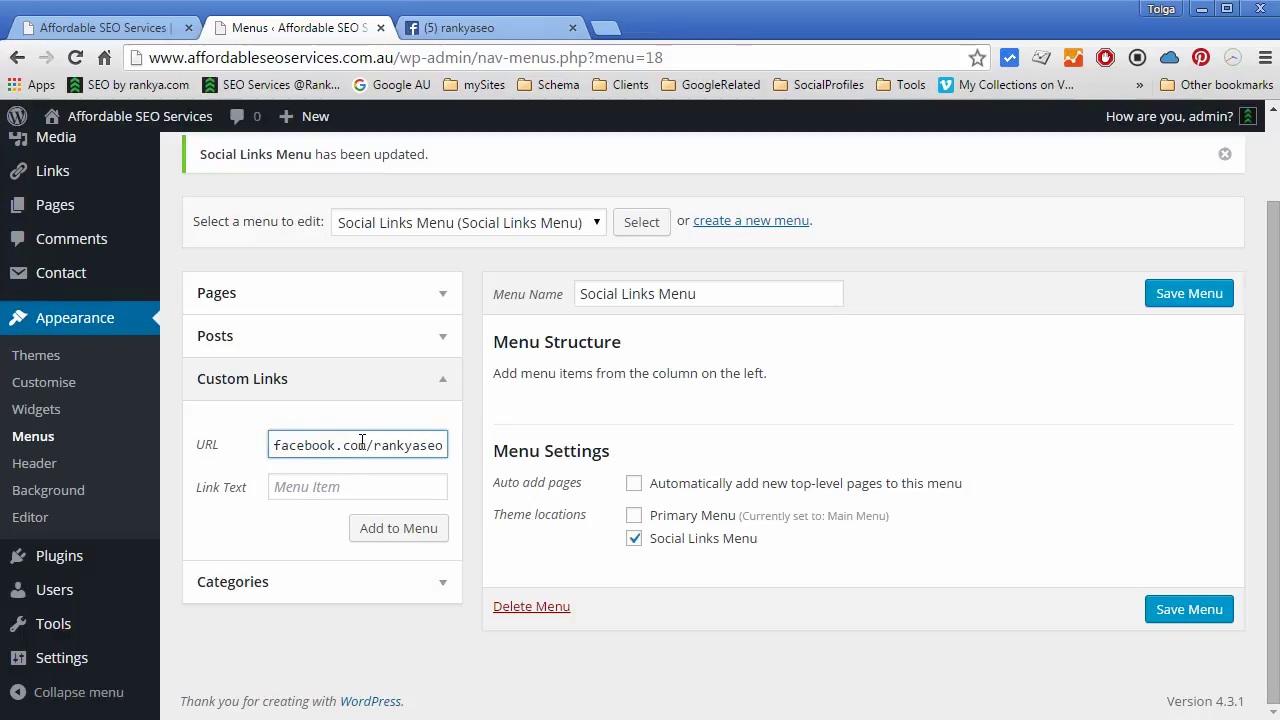
- Set the custom link's text to RankYa on FB, add it to Social Links Menu and save the menu
{"action": "left_click", "coordinate": [332, 487]}
{"action": "type", "text": "Rank"}
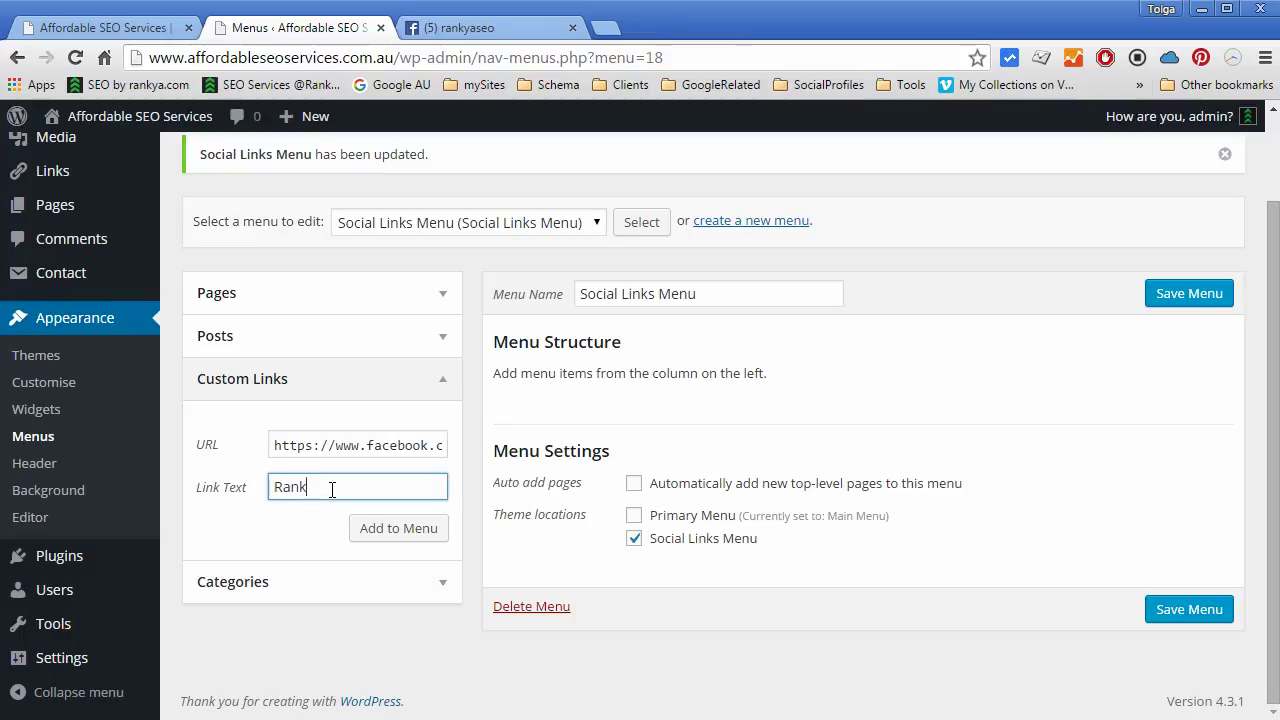
{"action": "type", "text": "Ya on FB"}
{"action": "left_click", "coordinate": [372, 528]}
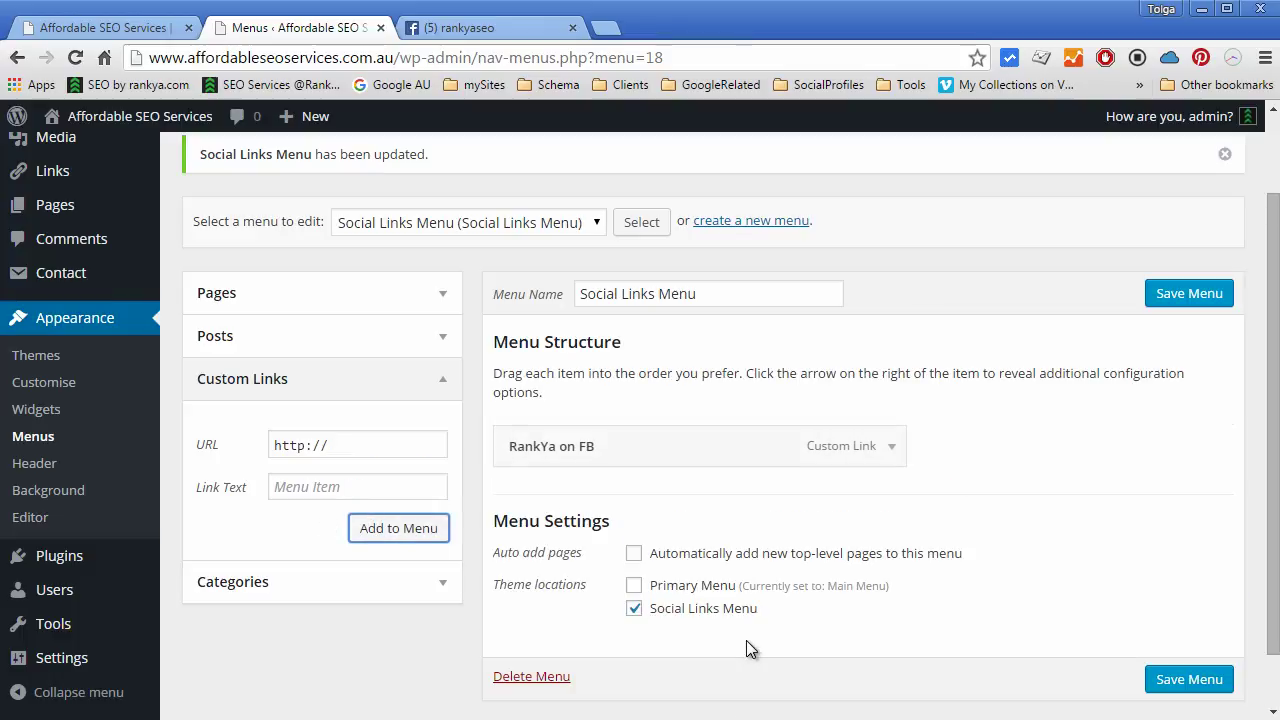
{"action": "left_click", "coordinate": [1172, 679]}
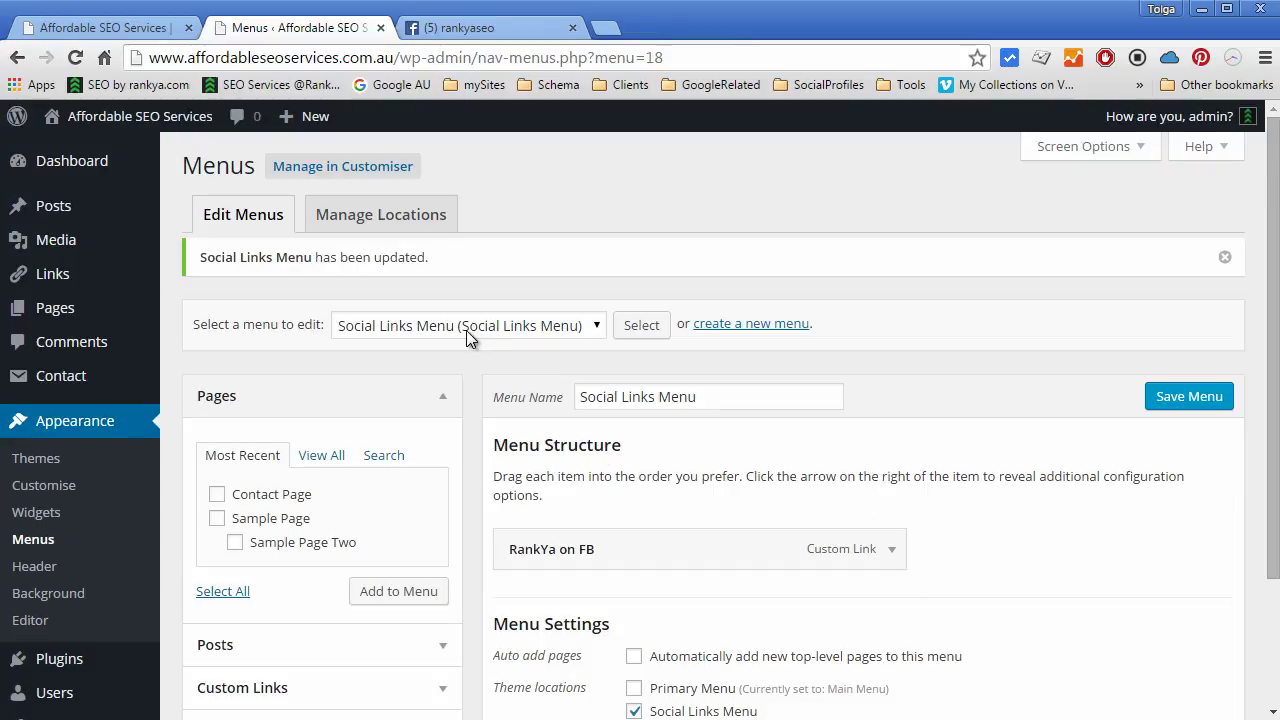
- Review the menus assigned to the theme locations and check the reloaded front page for the social links below the navigation
{"action": "left_click", "coordinate": [396, 212]}
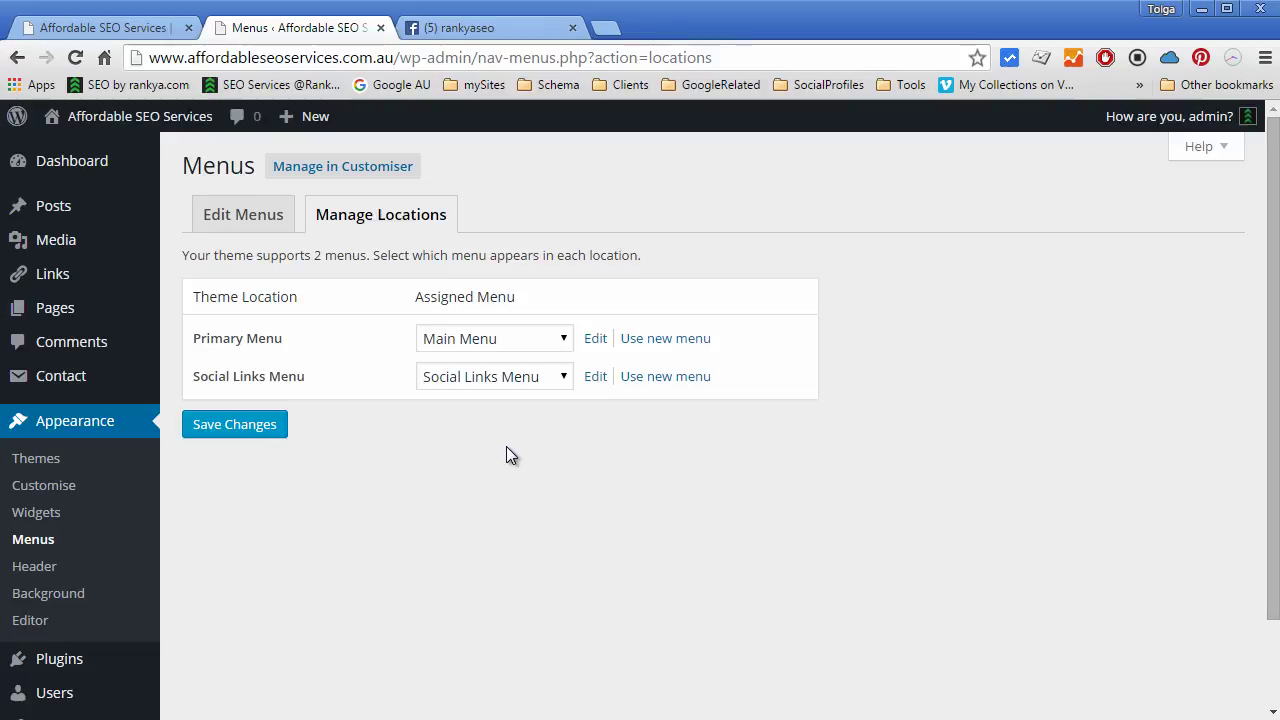
{"action": "left_click", "coordinate": [245, 215]}
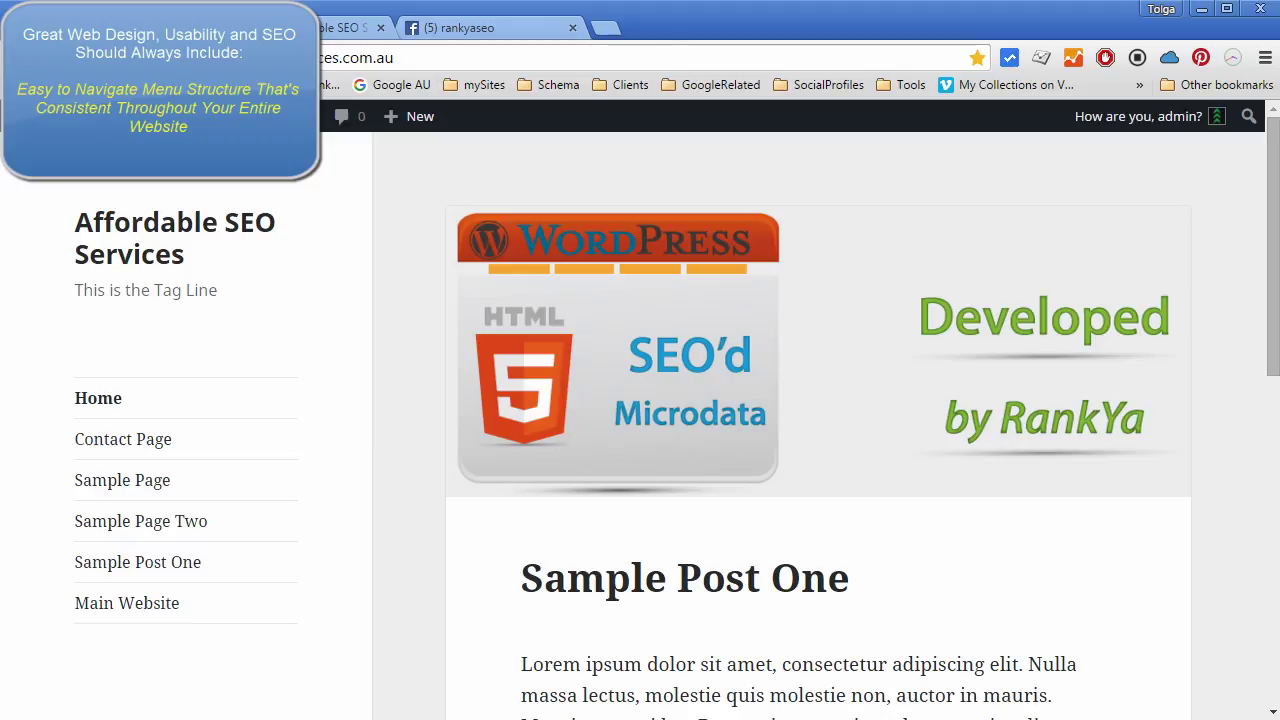
{"action": "left_click", "coordinate": [470, 330]}
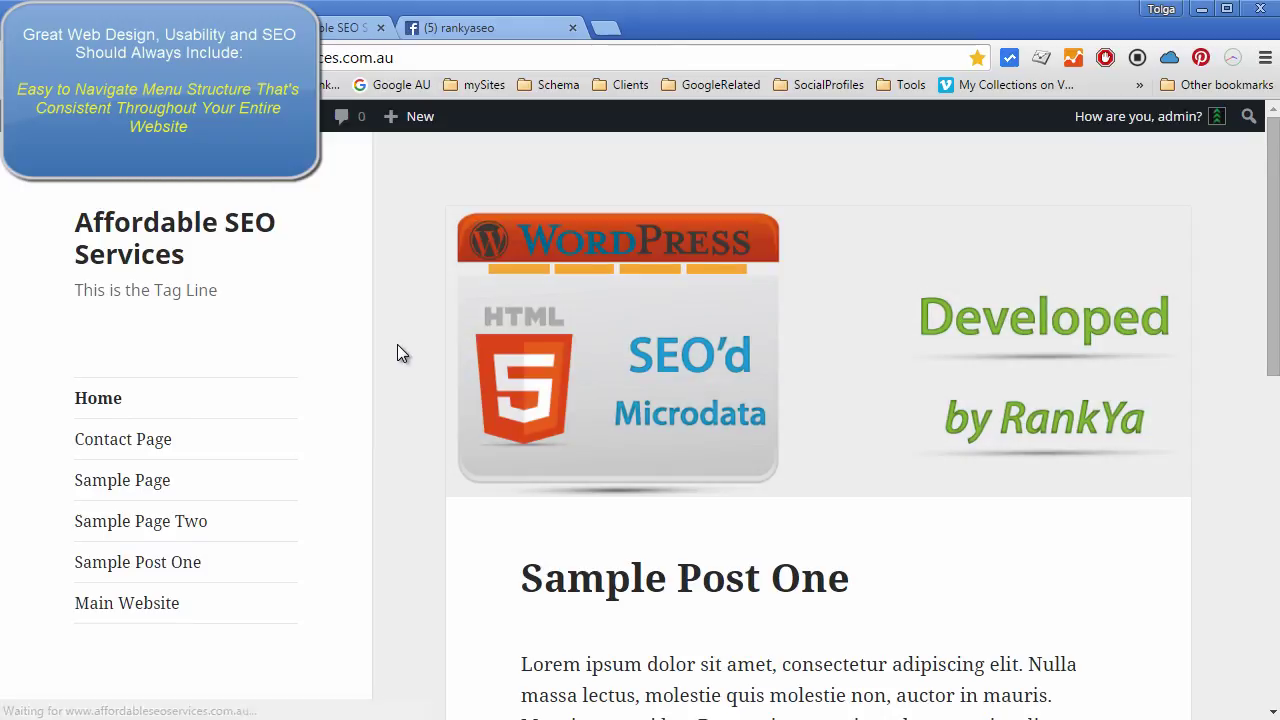
{"action": "scroll", "coordinate": [397, 353], "scroll_direction": "down", "scroll_amount": 2}
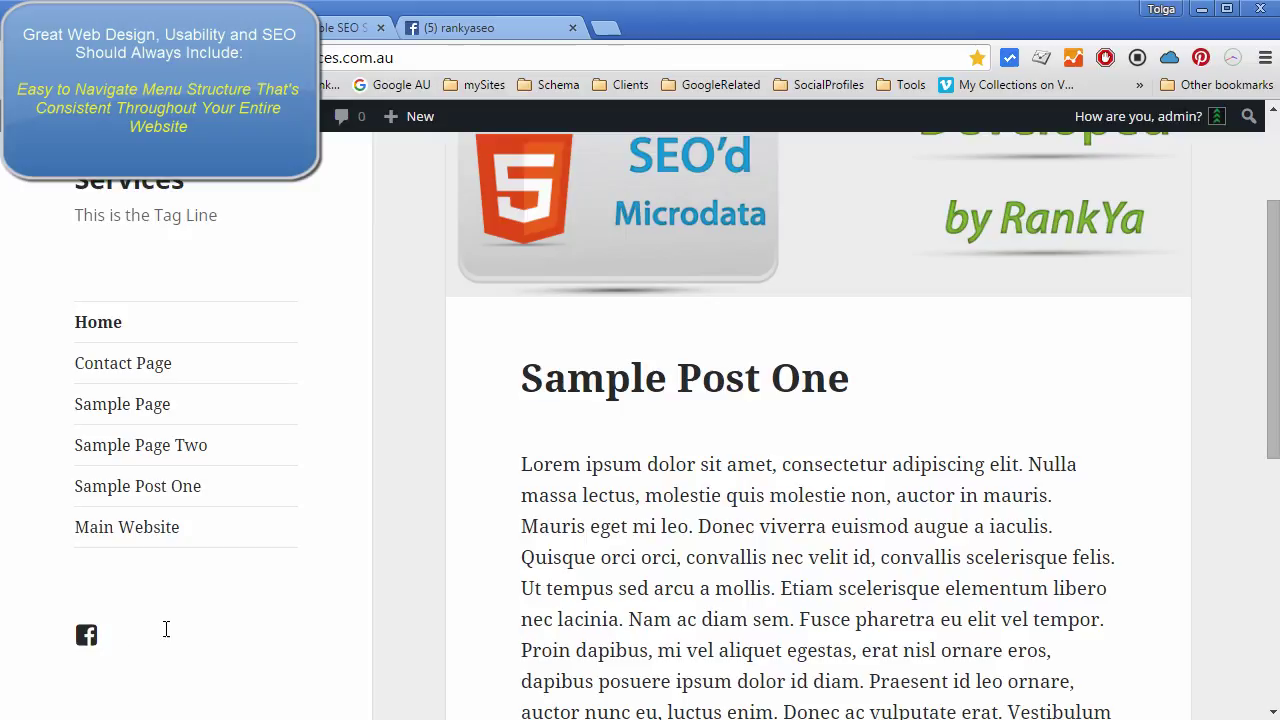
{"action": "scroll", "coordinate": [660, 638], "scroll_direction": "up", "scroll_amount": 1}
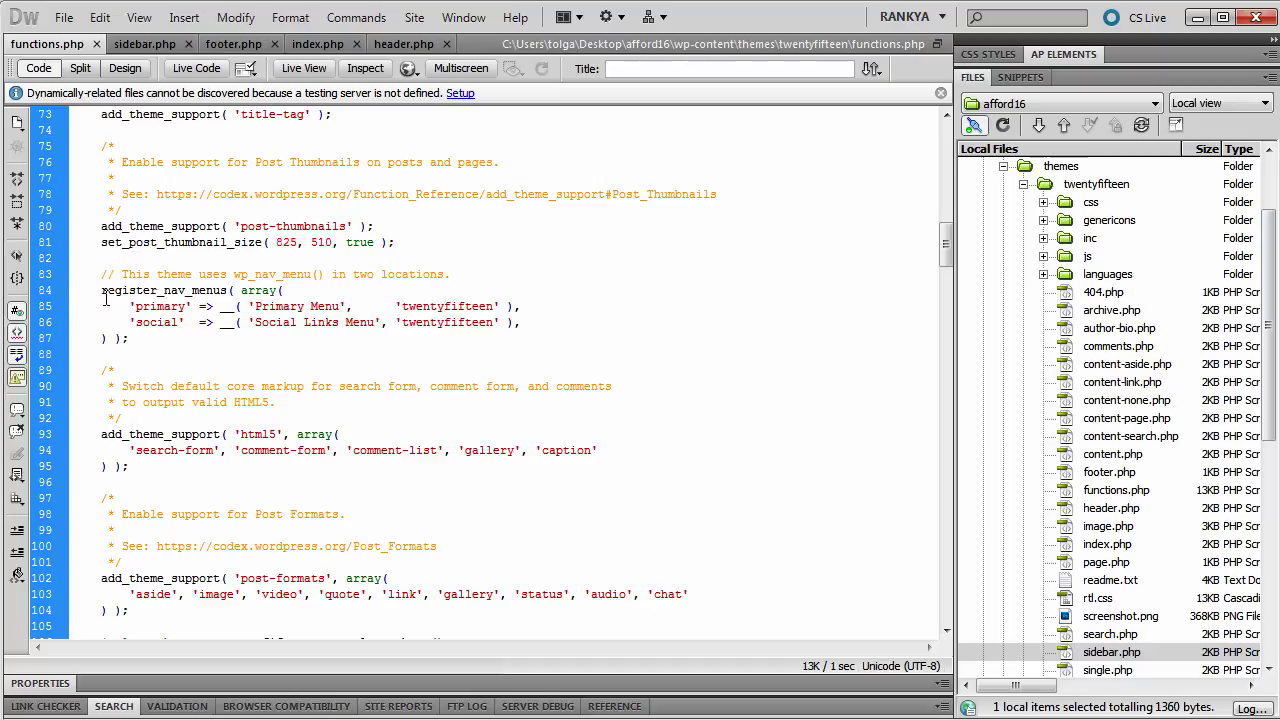
- Switch to Dreamweaver and highlight the register_nav_menus block in functions.php to examine how the two menu locations are registered
{"action": "left_click_drag", "start_coordinate": [105, 298], "coordinate": [137, 337]}
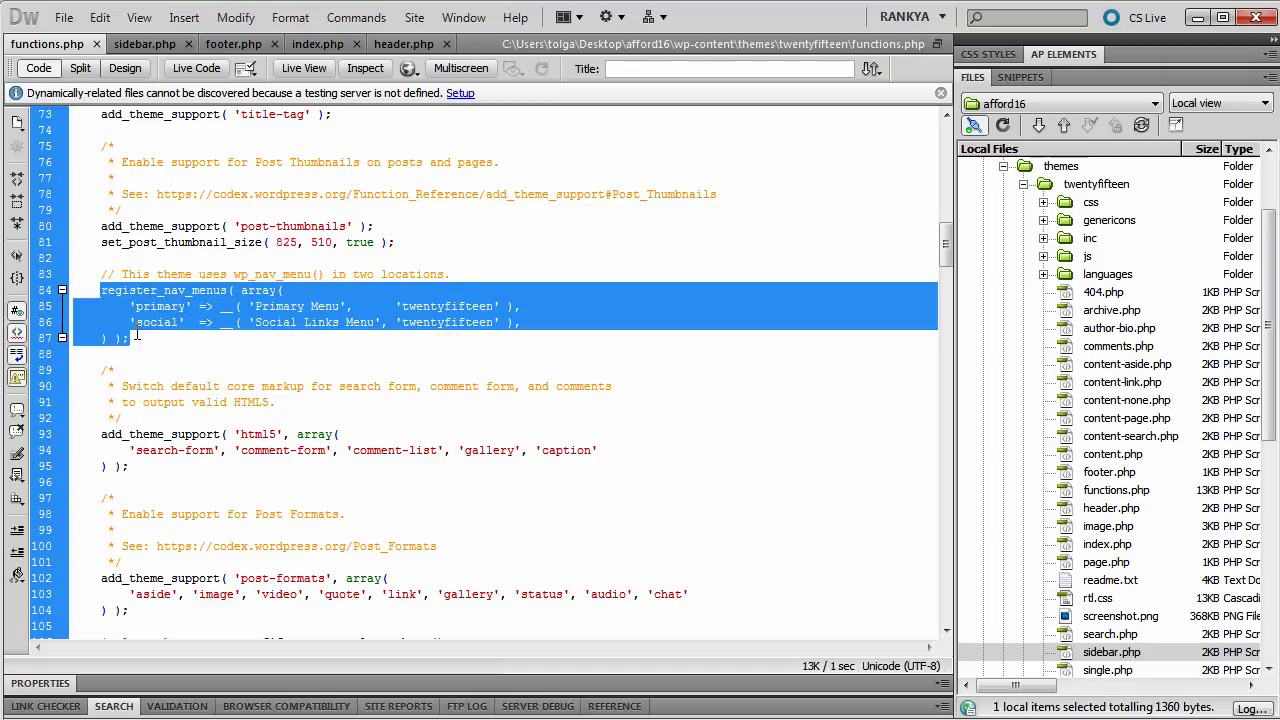
{"action": "left_click", "coordinate": [143, 339]}
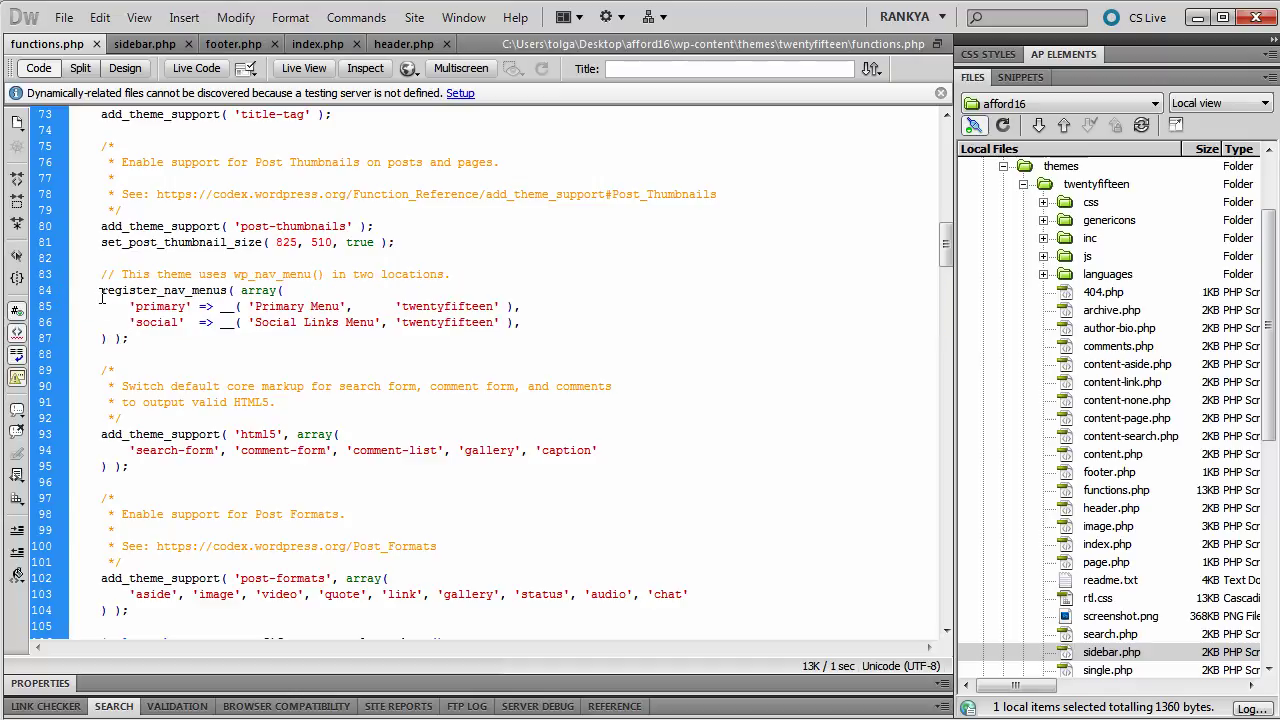
{"action": "mouse_move", "coordinate": [101, 297]}
{"action": "left_mouse_down"}
{"action": "mouse_move", "coordinate": [282, 293]}
{"action": "mouse_move", "coordinate": [203, 341]}
{"action": "left_mouse_up"}
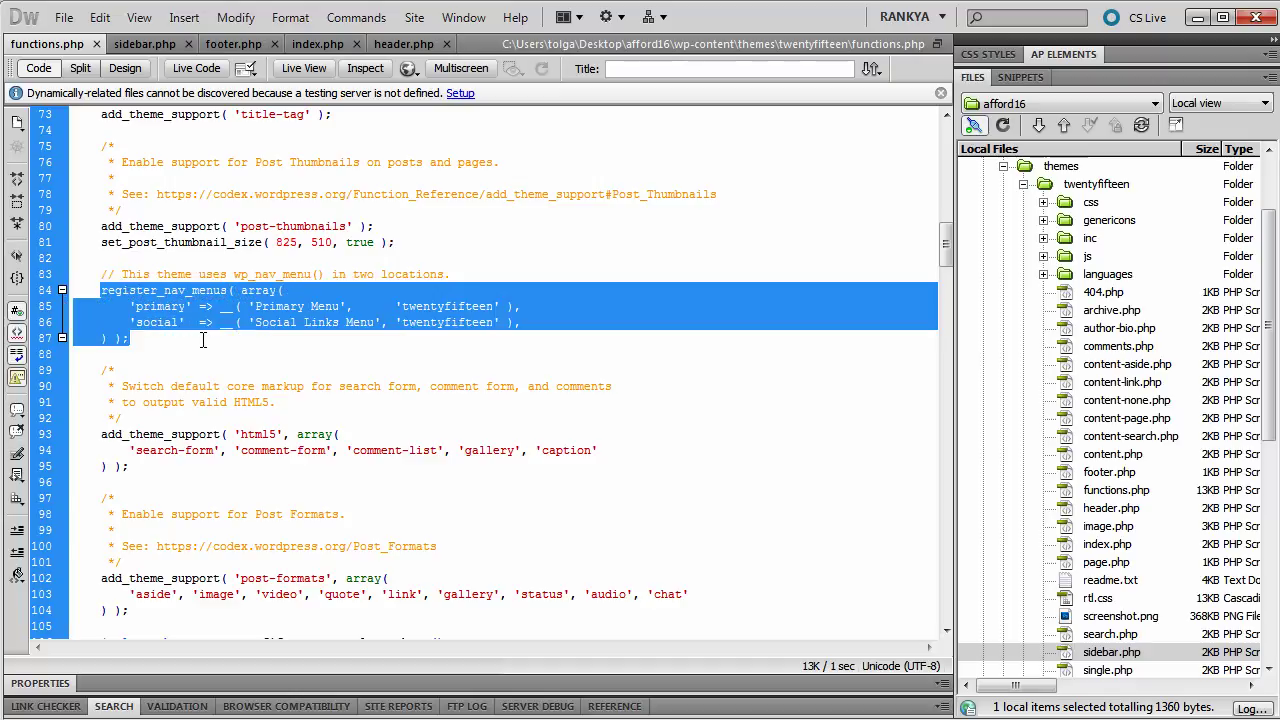
- Bring up sidebar.php and examine the code blocks that output the primary navigation menu and the social links navigation menu
{"action": "key", "text": "ctrl+Tab"}
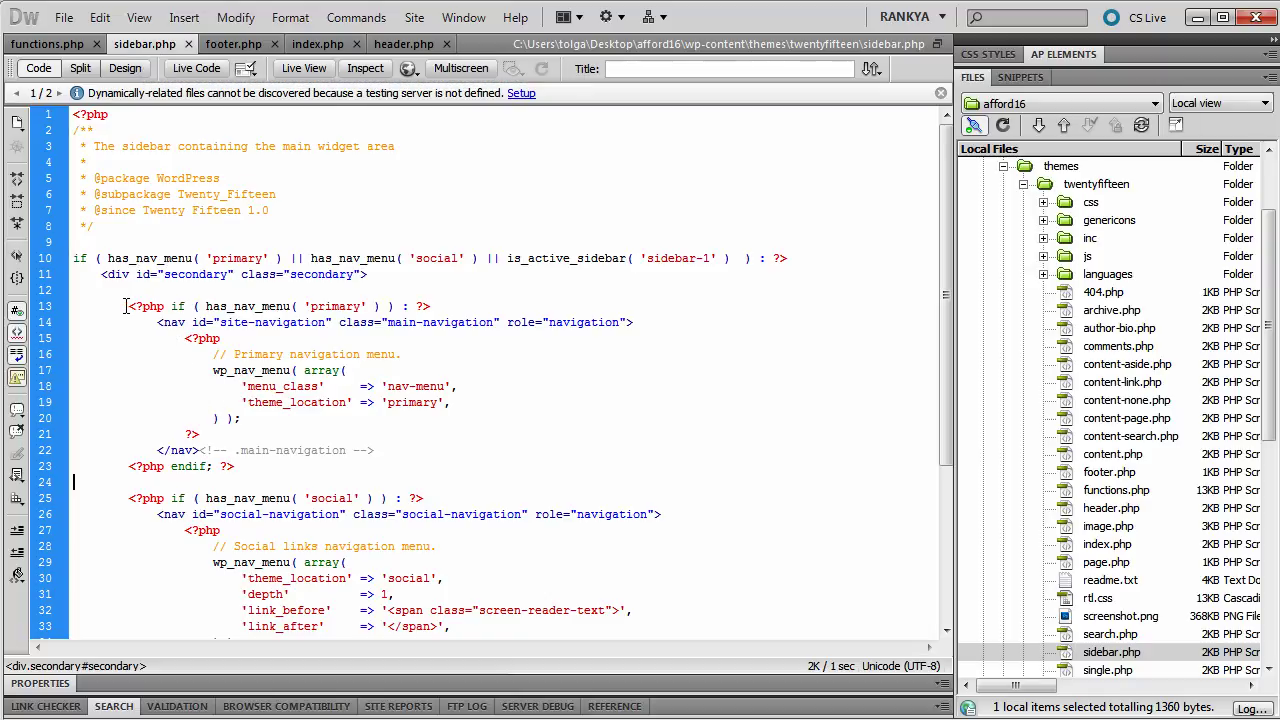
{"action": "left_click_drag", "start_coordinate": [129, 307], "coordinate": [255, 465]}
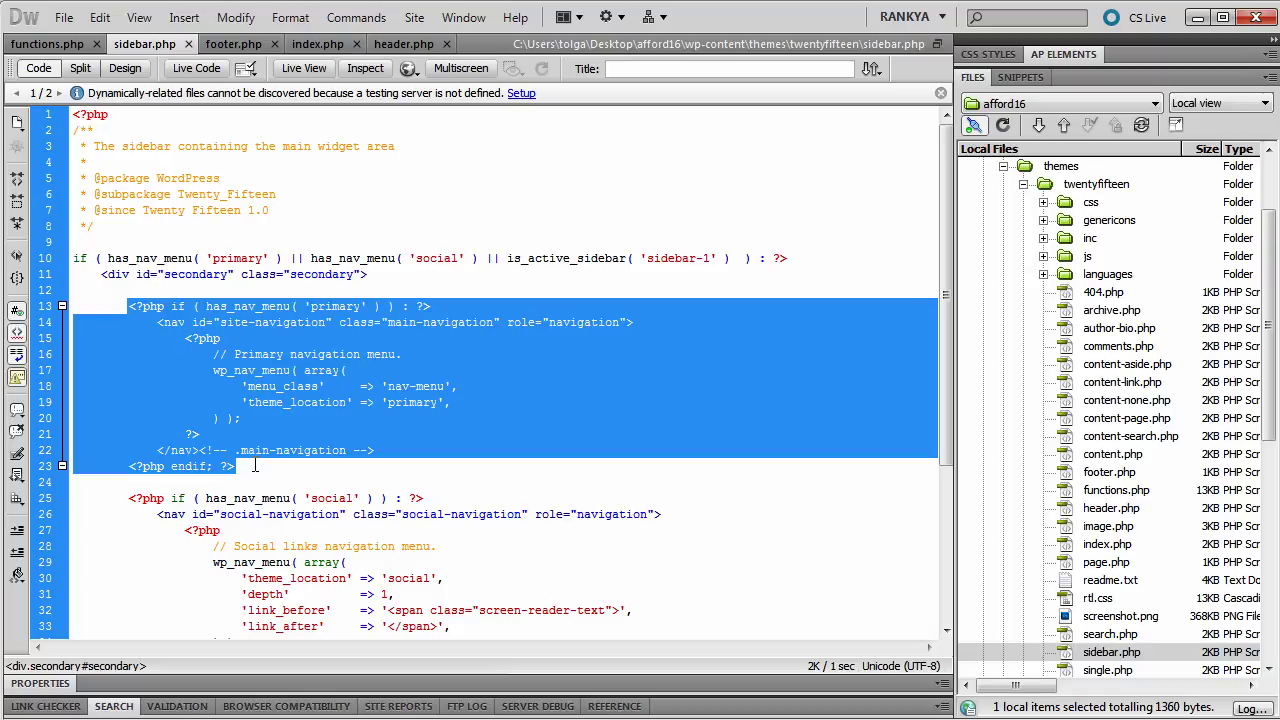
{"action": "scroll", "coordinate": [445, 527], "scroll_direction": "down", "scroll_amount": 1}
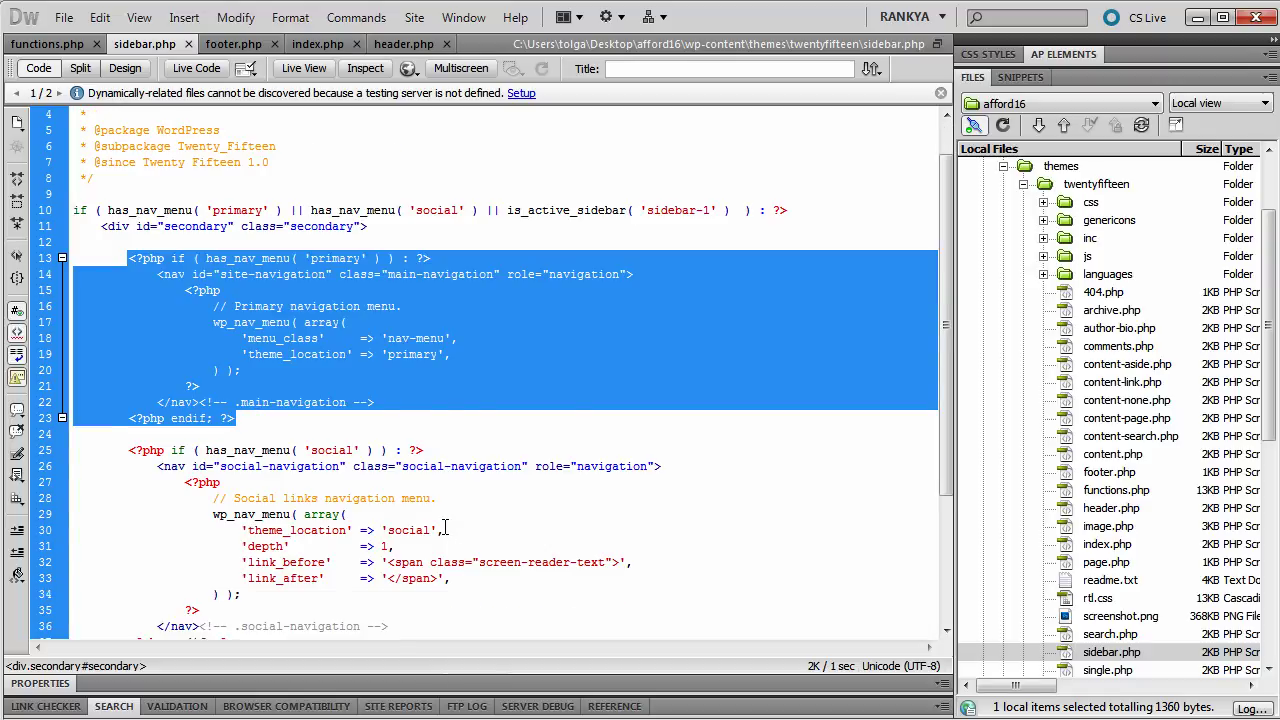
{"action": "left_click", "coordinate": [172, 497]}
{"action": "left_click_drag", "start_coordinate": [128, 450], "coordinate": [390, 628]}
{"action": "scroll", "coordinate": [390, 628], "scroll_direction": "down", "scroll_amount": 1}
{"action": "left_click_drag", "start_coordinate": [236, 594], "coordinate": [136, 404]}
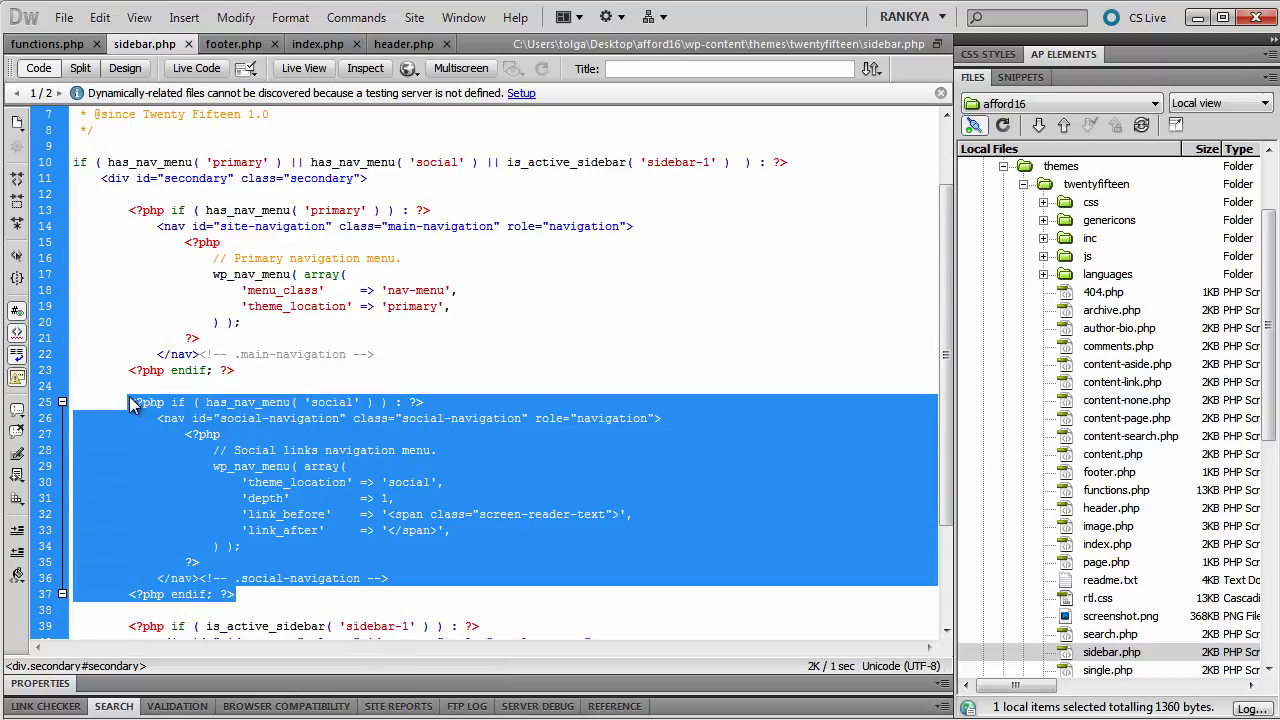
{"action": "left_click", "coordinate": [468, 586]}
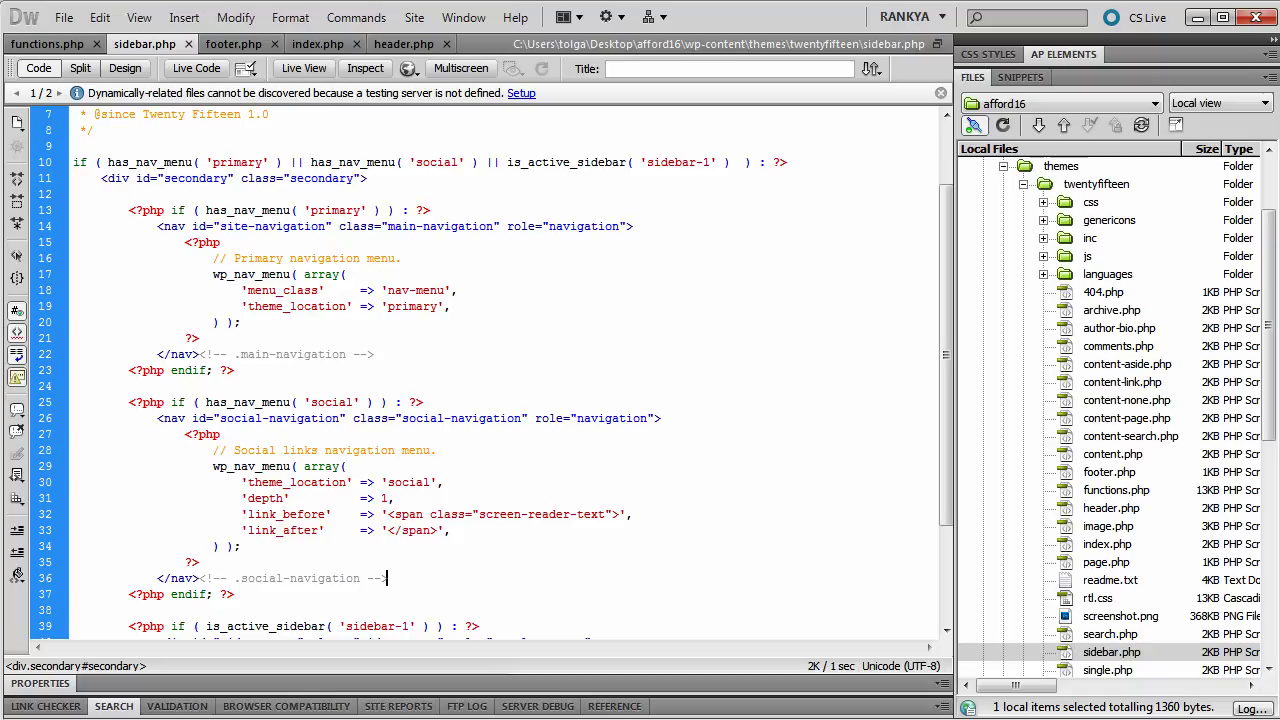